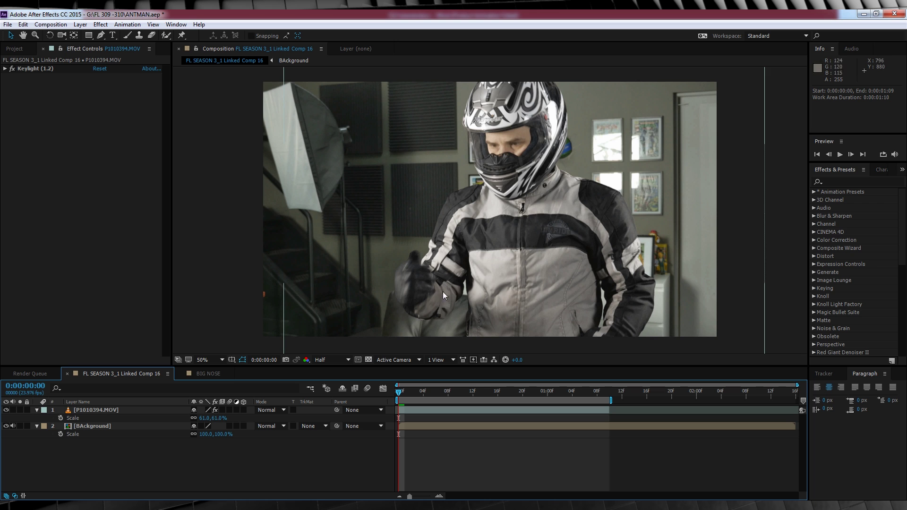
# Look over the BIG NOSE composition and inspect the keyed rider with the BAckground layer briefly hidden in Linked Comp 16.
pyautogui.click(205, 374)
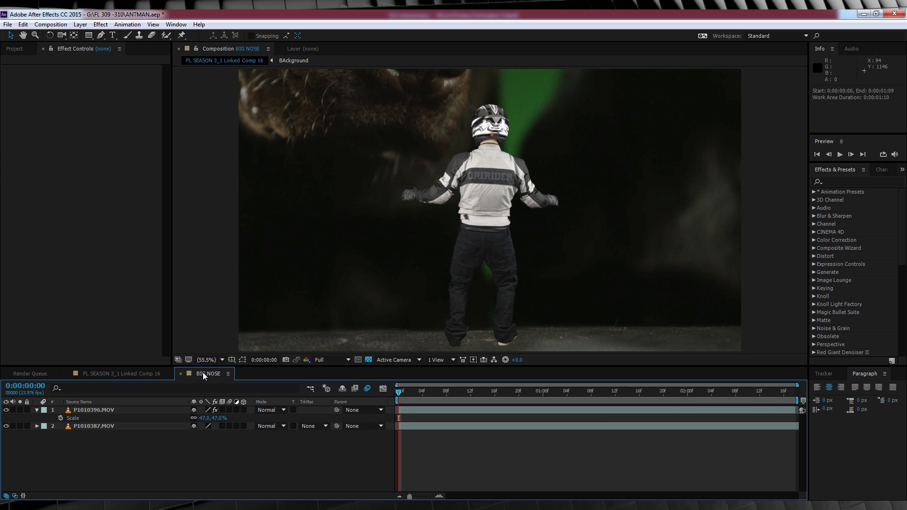
pyautogui.click(145, 374)
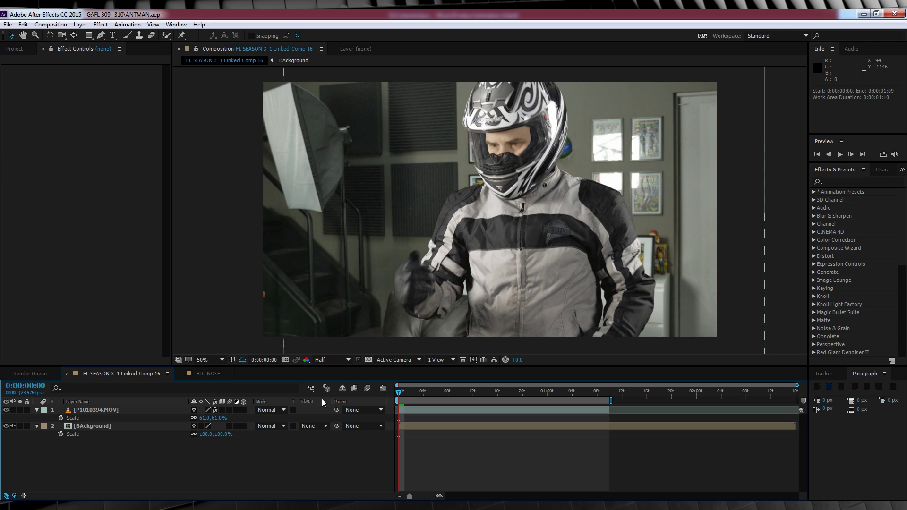
pyautogui.click(6, 426)
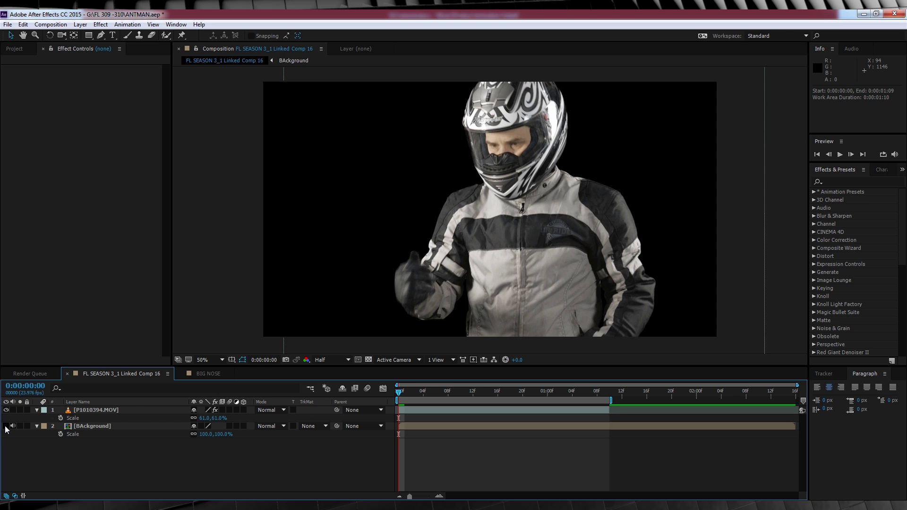
pyautogui.click(6, 427)
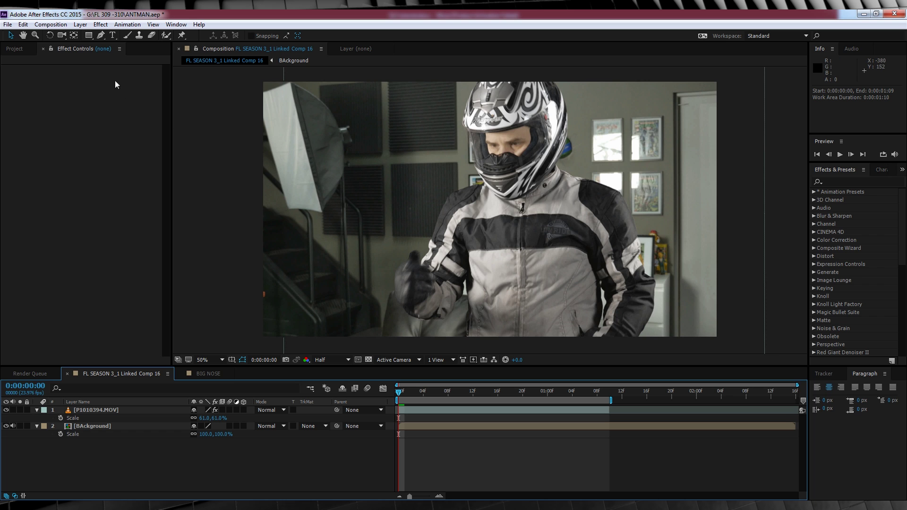
# Try scaling the P1010394.MOV layer down with its anchor point moved to the rider's chest, and undo the scaling.
pyautogui.click(71, 35)
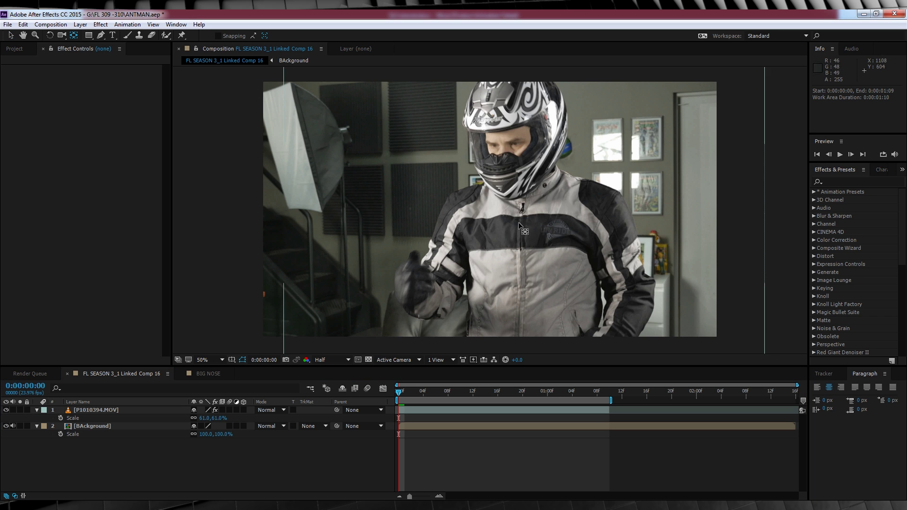
pyautogui.press(',')
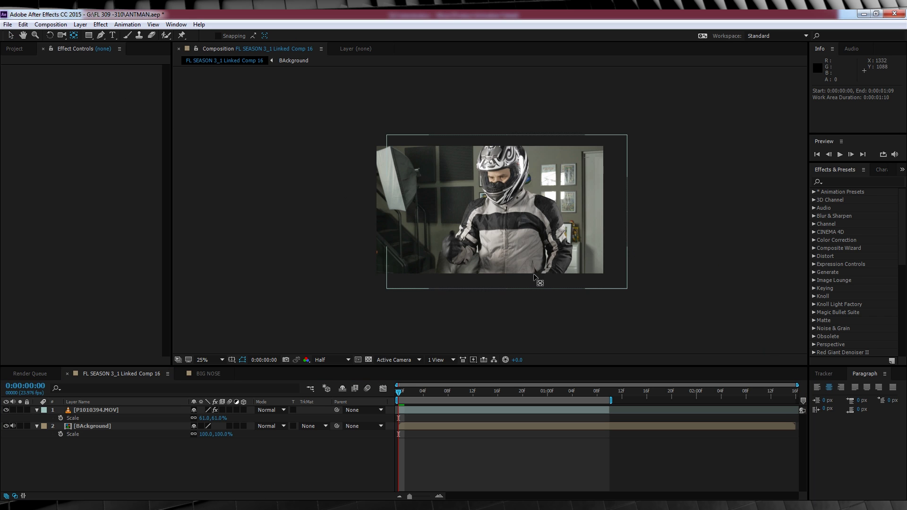
pyautogui.click(526, 255)
pyautogui.moveTo(542, 281); pyautogui.dragTo(502, 218)
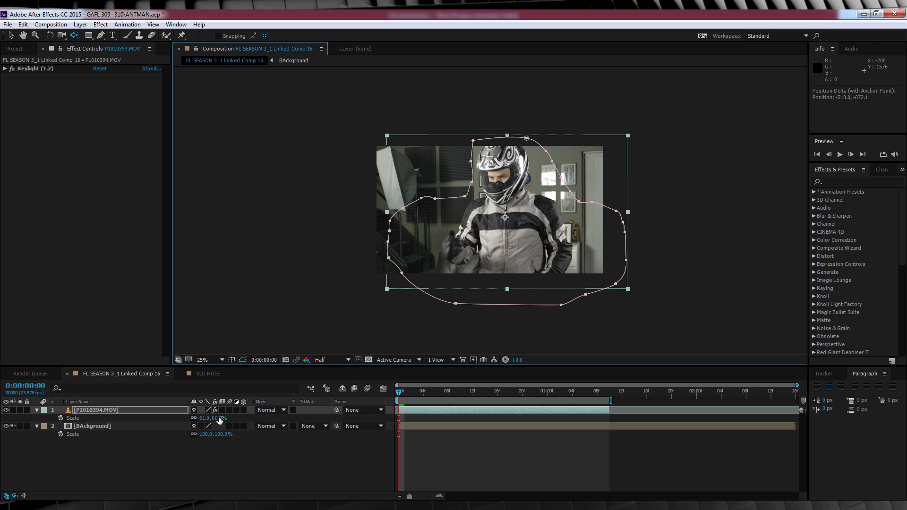
pyautogui.moveTo(219, 418); pyautogui.dragTo(202, 419)
pyautogui.hotkey('ctrl', 'z')
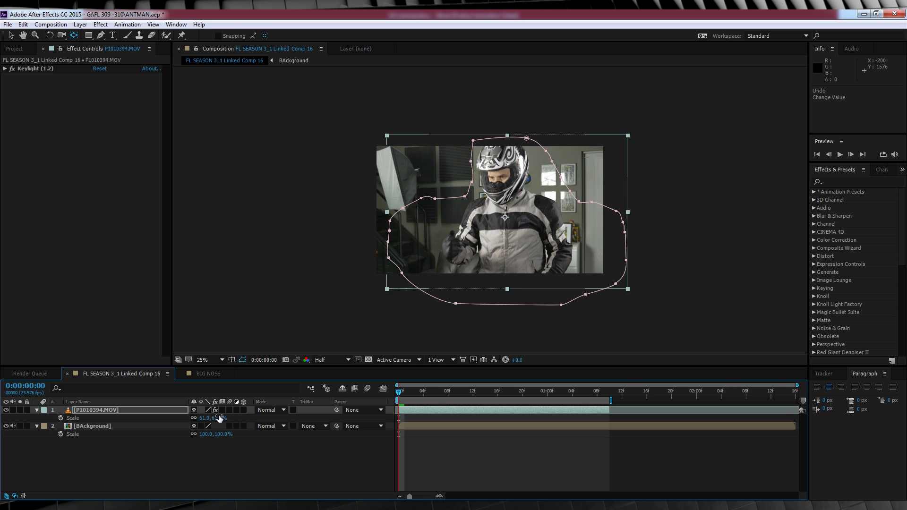
# Move the P1010394.MOV layer's anchor point from the rider's chest to just below the frame, beneath his hip.
pyautogui.press('.')
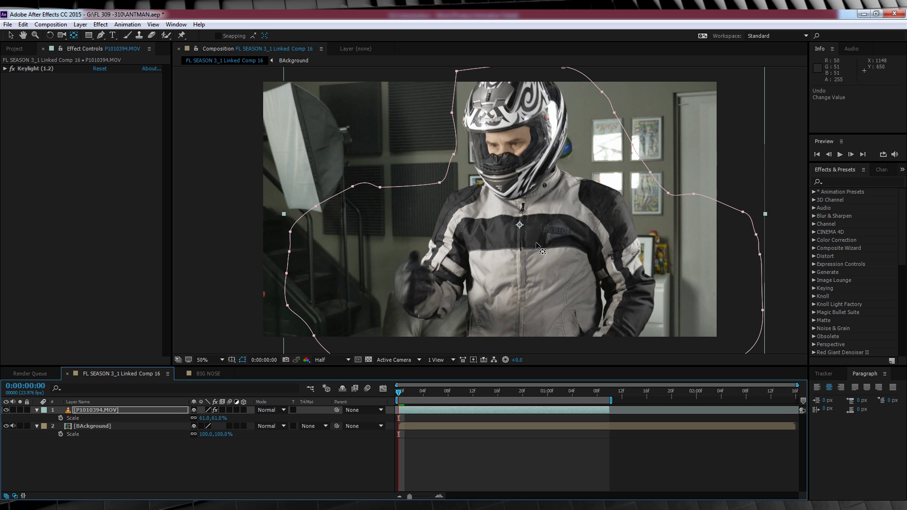
pyautogui.click(520, 224)
pyautogui.moveTo(519, 224); pyautogui.dragTo(586, 348)
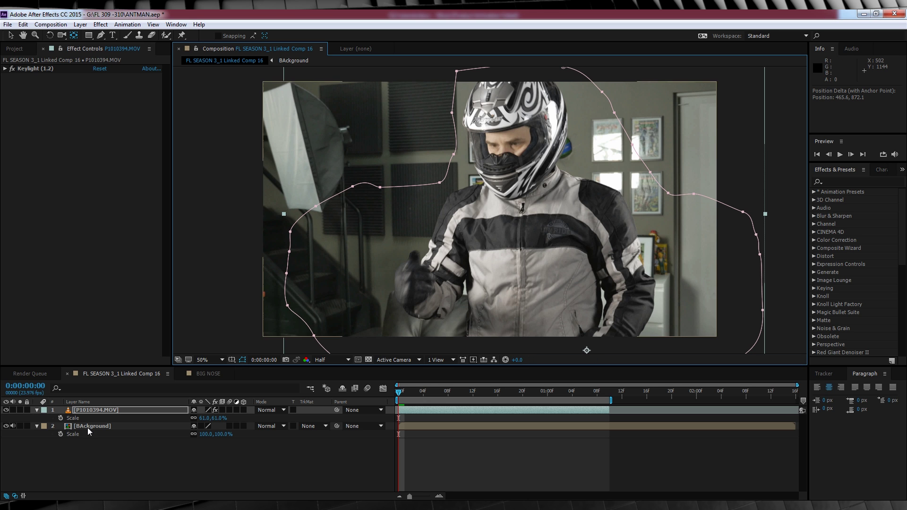
# Animate the P1010394.MOV layer's scale from 61% at frame 0 to 2% at frame 6, and preview the shrink.
pyautogui.click(60, 418)
pyautogui.moveTo(403, 395); pyautogui.dragTo(435, 395)
pyautogui.moveTo(219, 419)
pyautogui.mouseDown()
pyautogui.moveTo(198, 424)
pyautogui.moveTo(209, 418)
pyautogui.mouseUp()
pyautogui.press('Home')
pyautogui.press('space')
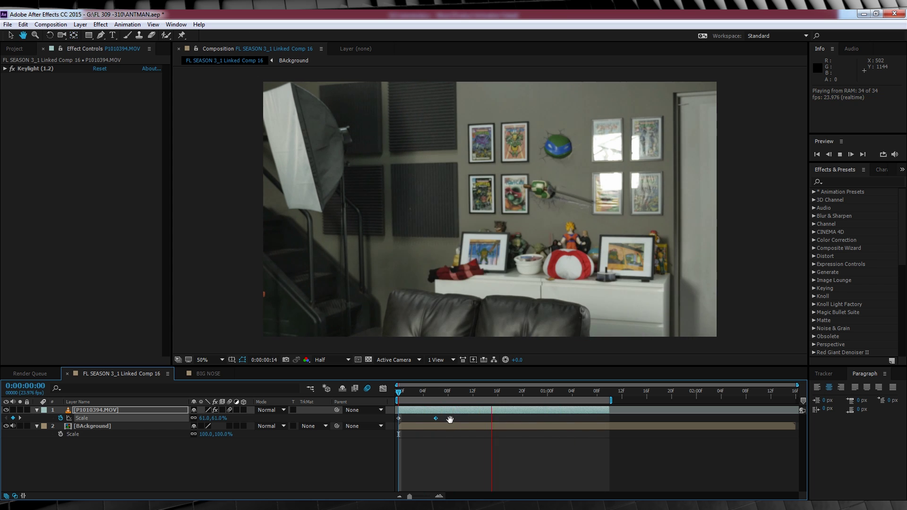
pyautogui.press('k')
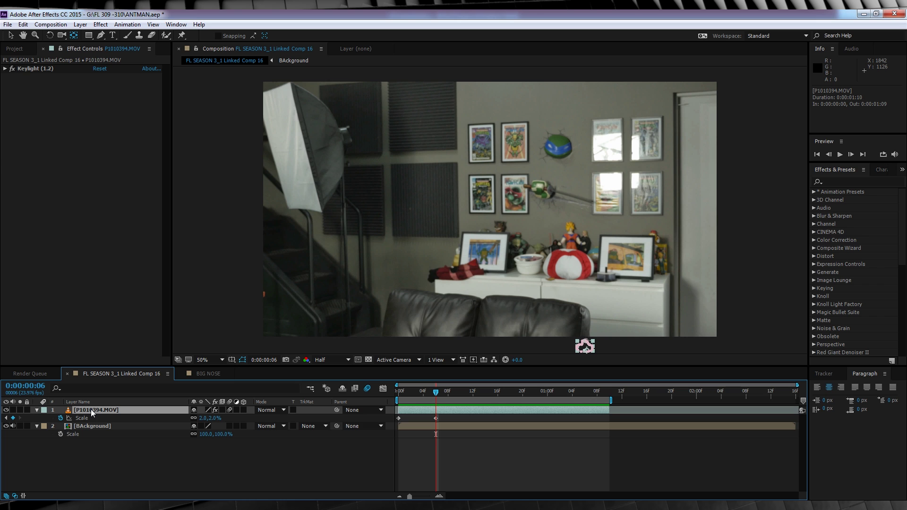
# Duplicate the P1010394.MOV layer and hide the lower copy and the BAckground layer.
pyautogui.hotkey('ctrl', 'd')
pyautogui.click(6, 418)
pyautogui.click(6, 434)
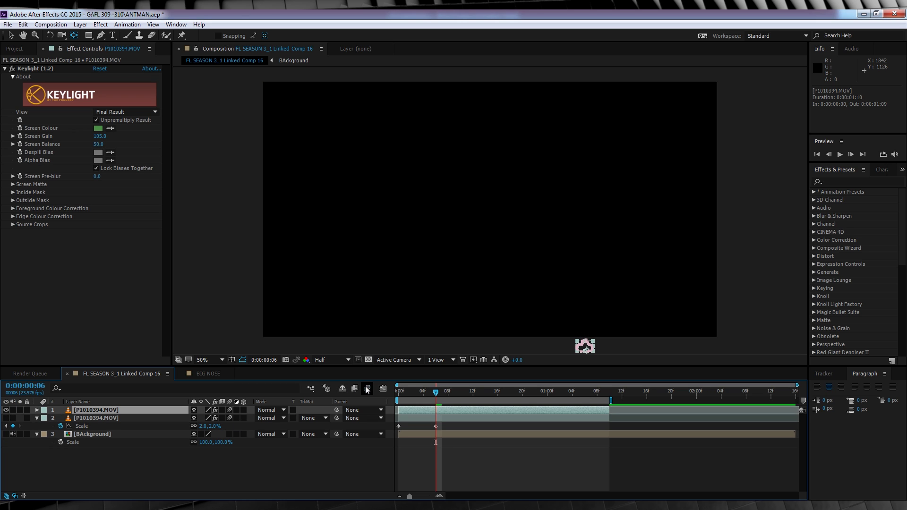
# Find the Cartoon effect, apply it to the top P1010394.MOV layer, and return to frame 0.
pyautogui.click(838, 182)
pyautogui.write('cartoon')
pyautogui.moveTo(844, 256); pyautogui.dragTo(82, 411)
pyautogui.click(399, 392)
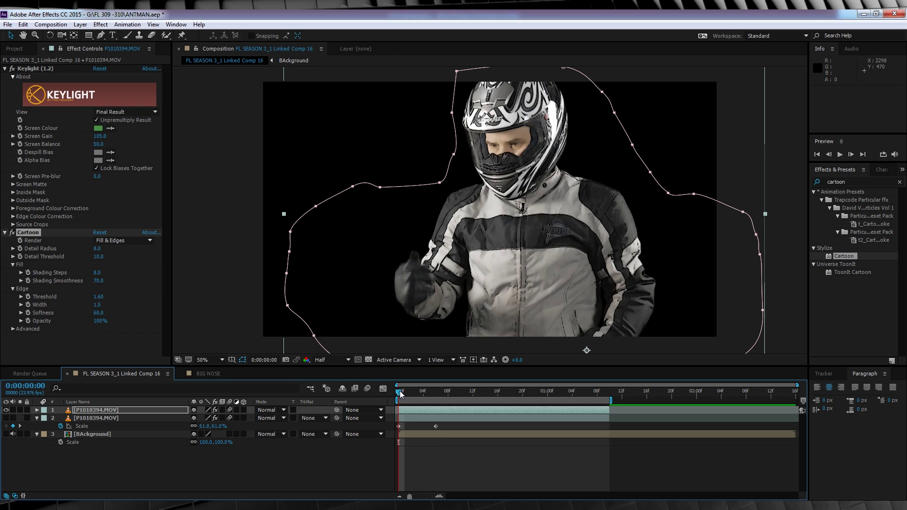
# Set the Cartoon effect to render Edges with a detail radius of 0.
pyautogui.click(121, 240)
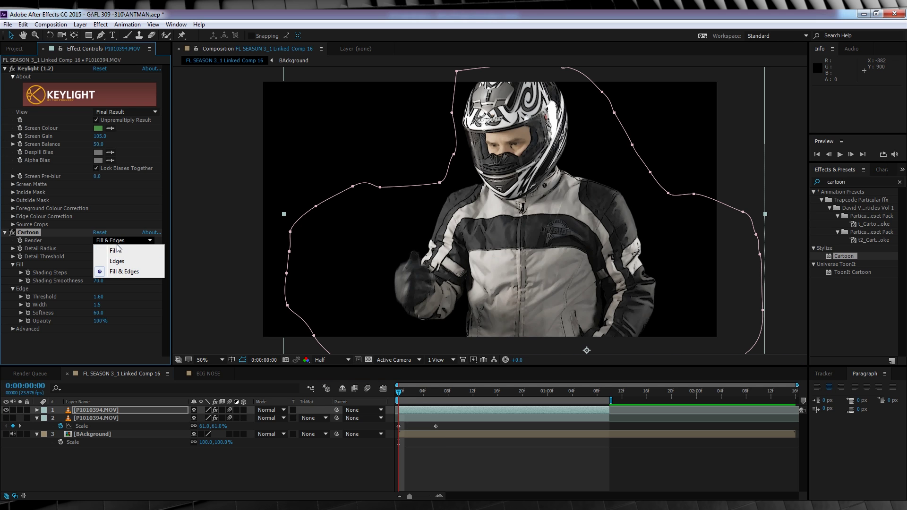
pyautogui.click(118, 262)
pyautogui.moveTo(98, 248); pyautogui.dragTo(10, 248)
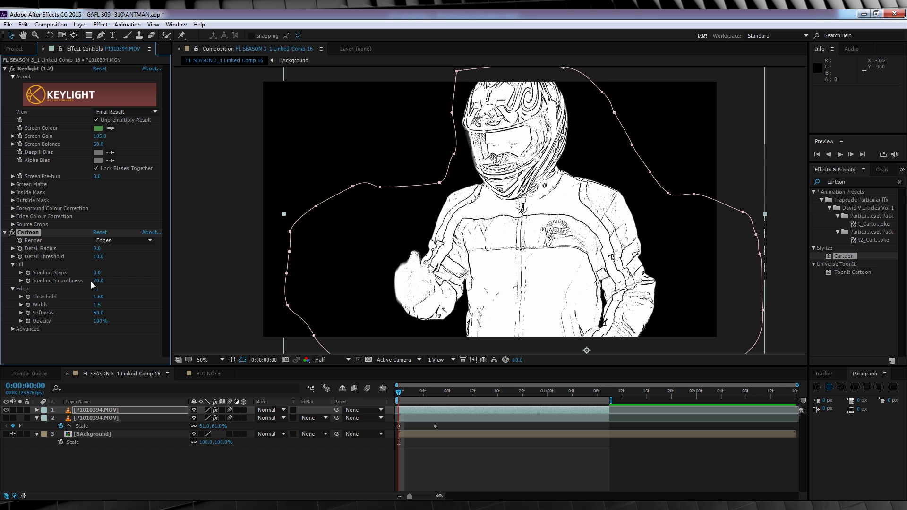
# Set the Cartoon effect's edge threshold to 1.86 and edge width to 1.8.
pyautogui.click(98, 297)
pyautogui.write('1.86')
pyautogui.press('Return')
pyautogui.click(98, 305)
pyautogui.write('1.8')
pyautogui.press('Return')
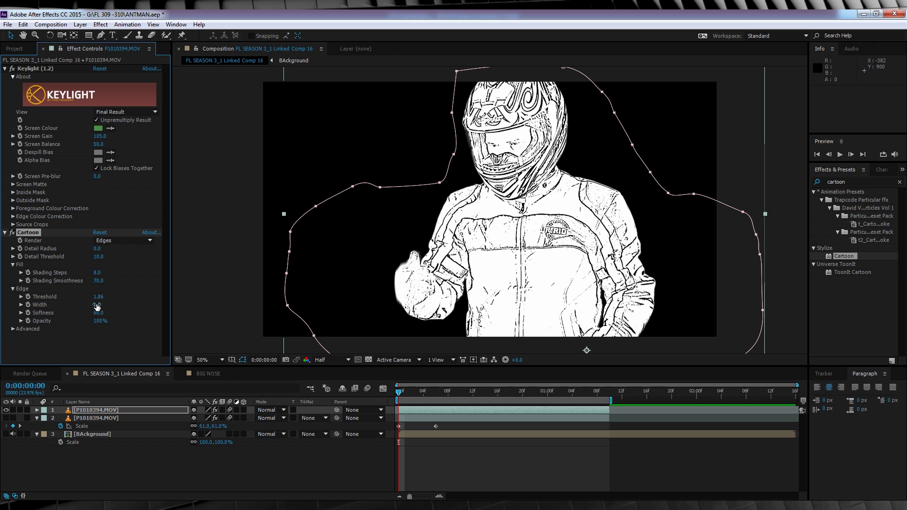
# Set the Cartoon effect's advanced edge enhancement to 9, edge black level to 10 and edge contrast to 0.60.
pyautogui.click(14, 330)
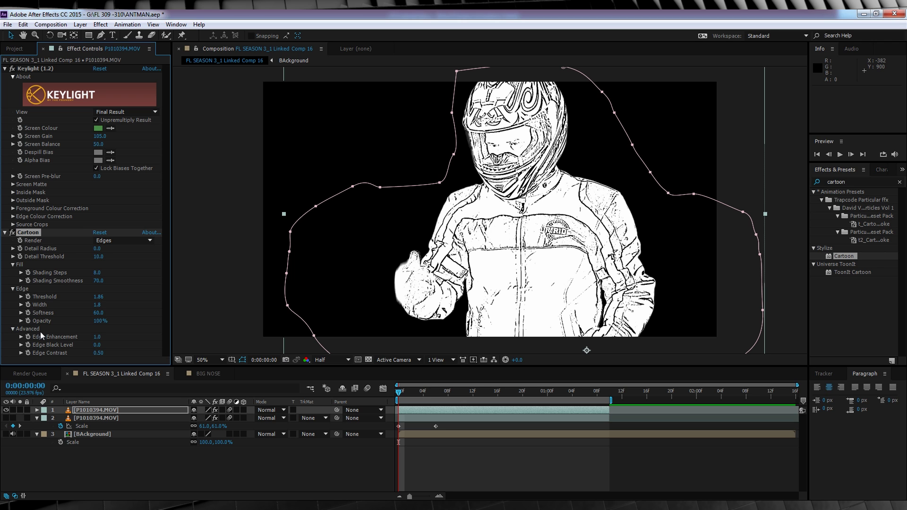
pyautogui.click(98, 346)
pyautogui.press('Return')
pyautogui.click(99, 354)
pyautogui.write('0.6')
pyautogui.press('Return')
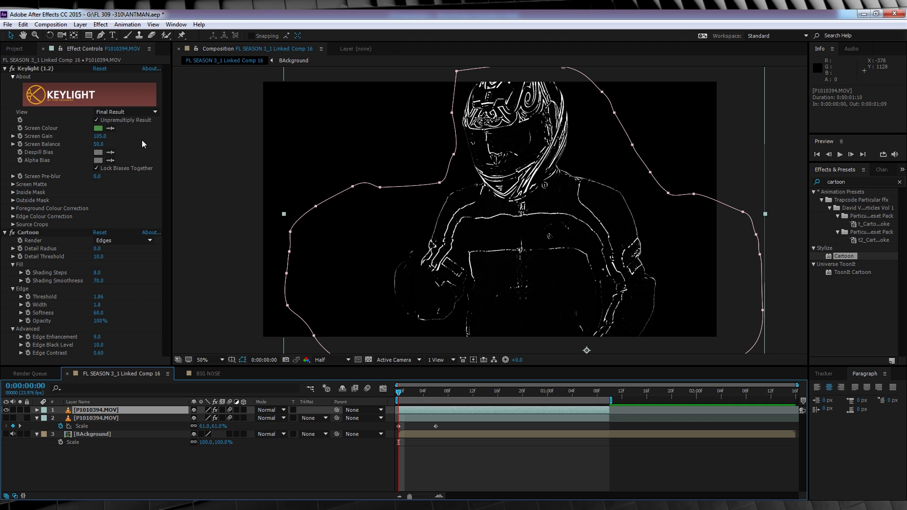
# Add a Glow effect to the top P1010394.MOV layer and play back the shrinking outline.
pyautogui.click(100, 25)
pyautogui.moveTo(172, 336)
pyautogui.click(288, 254)
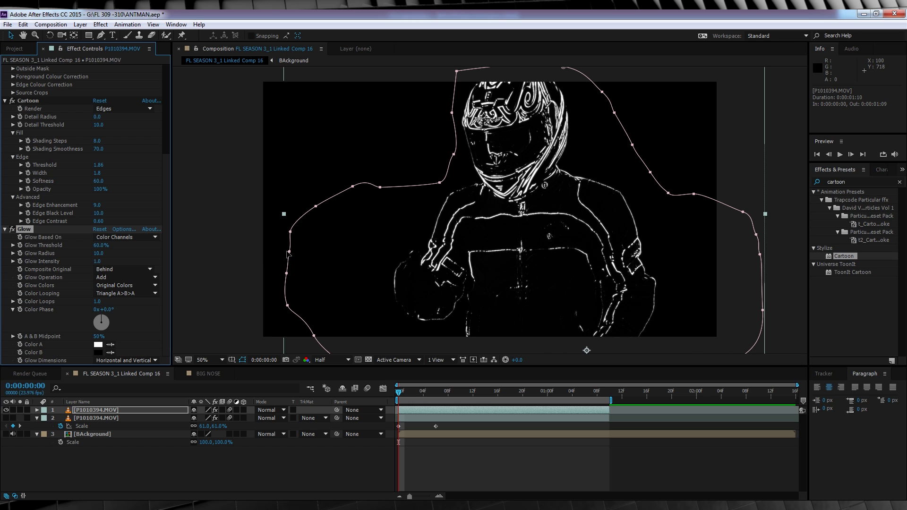
pyautogui.click(250, 466)
pyautogui.press('space')
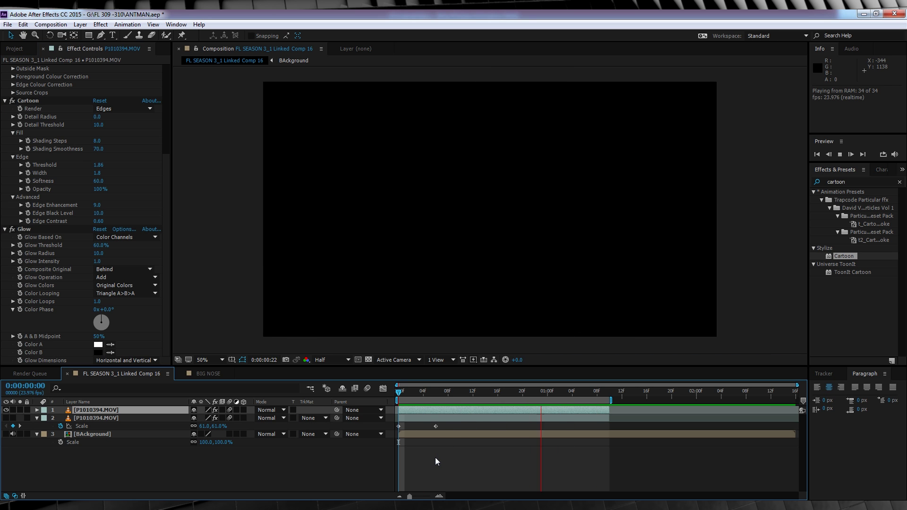
# Trim the composition's work area so it ends at frame 6.
pyautogui.moveTo(411, 392); pyautogui.dragTo(442, 392)
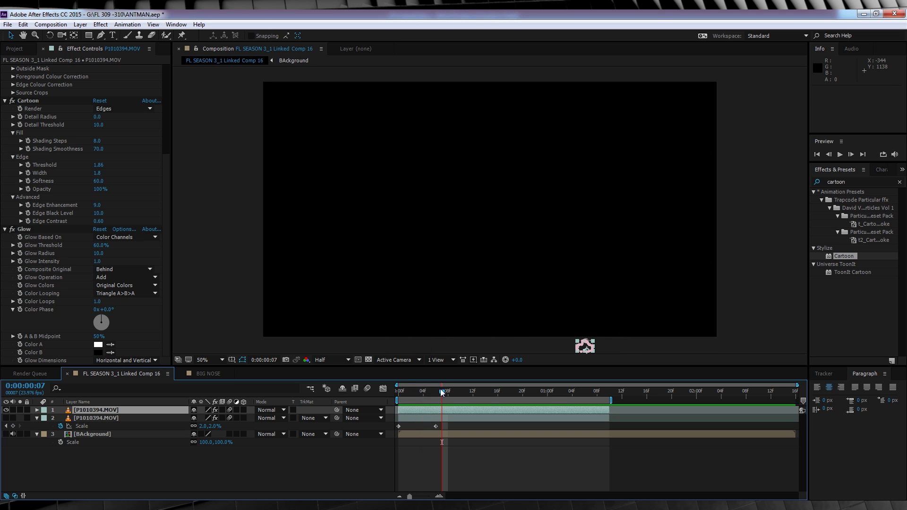
pyautogui.press('n')
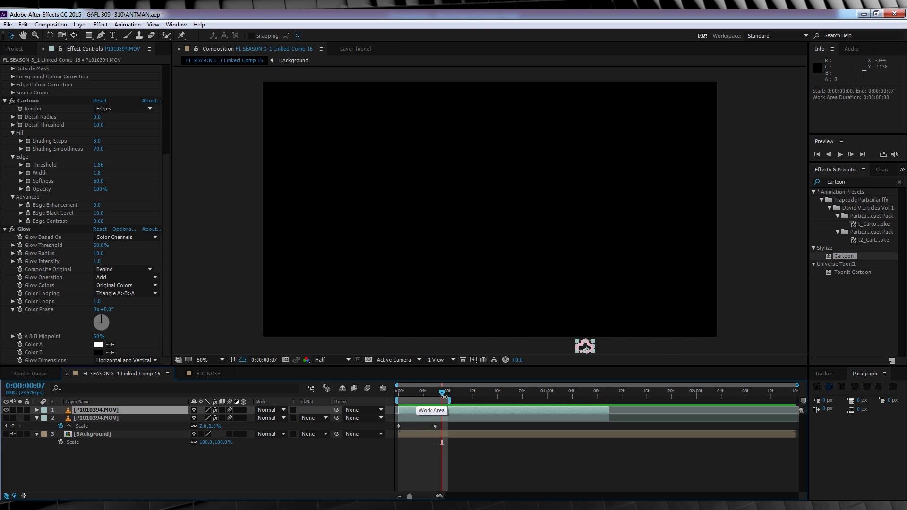
pyautogui.moveTo(443, 400); pyautogui.dragTo(442, 400)
# Add the composition to the render queue and set its output format to Photoshop Sequence.
pyautogui.hotkey('ctrl', 'm')
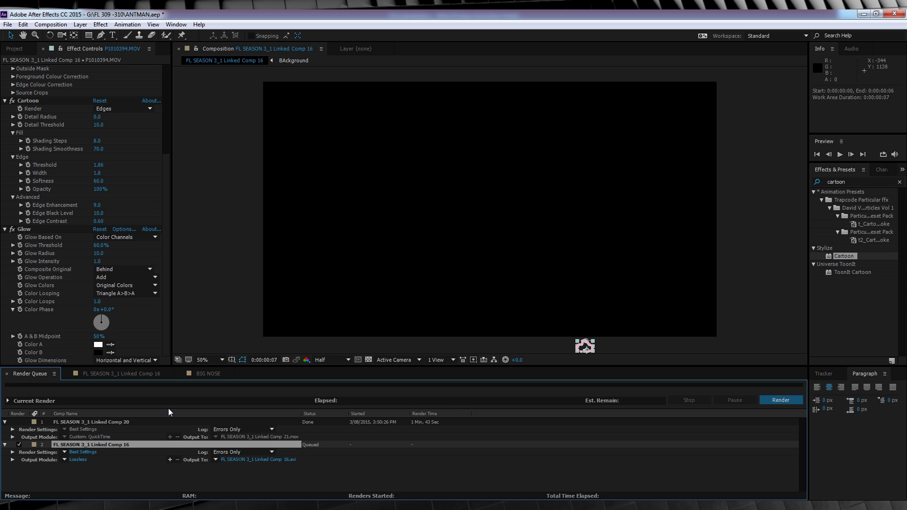
pyautogui.click(77, 461)
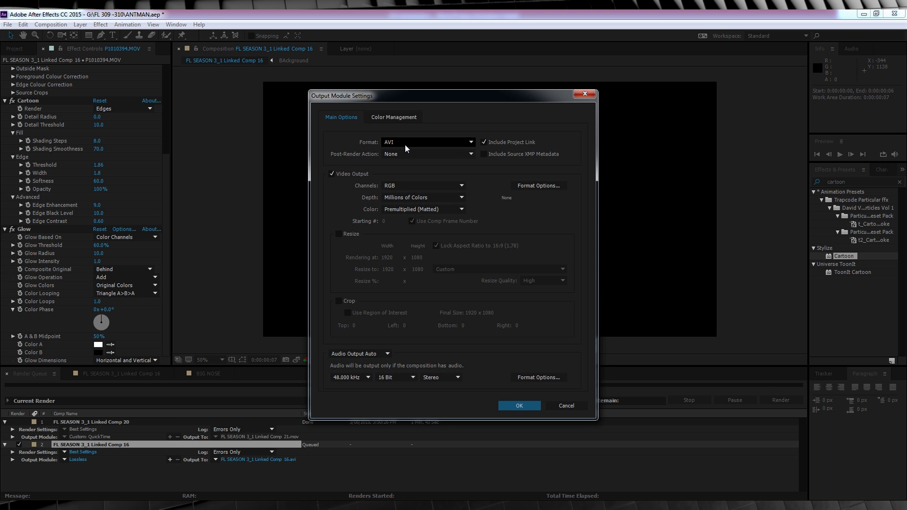
pyautogui.click(406, 142)
pyautogui.click(424, 246)
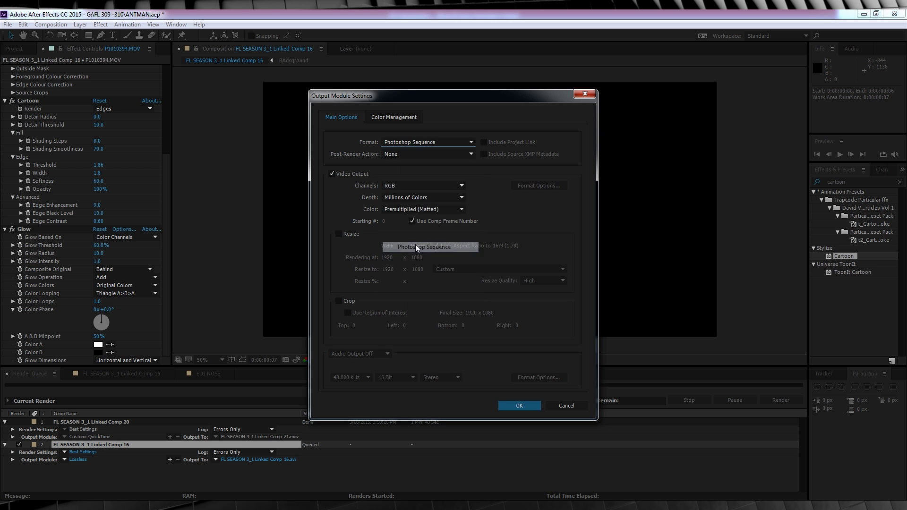
pyautogui.click(519, 405)
# Name the output files ANT in the SHRINKING folder and start the render.
pyautogui.click(371, 460)
pyautogui.write('ANT')
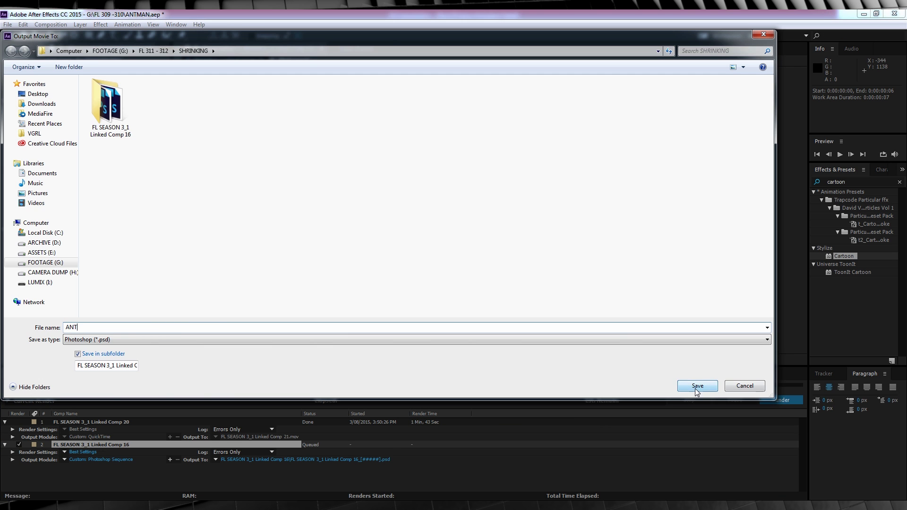
pyautogui.click(696, 387)
pyautogui.click(780, 401)
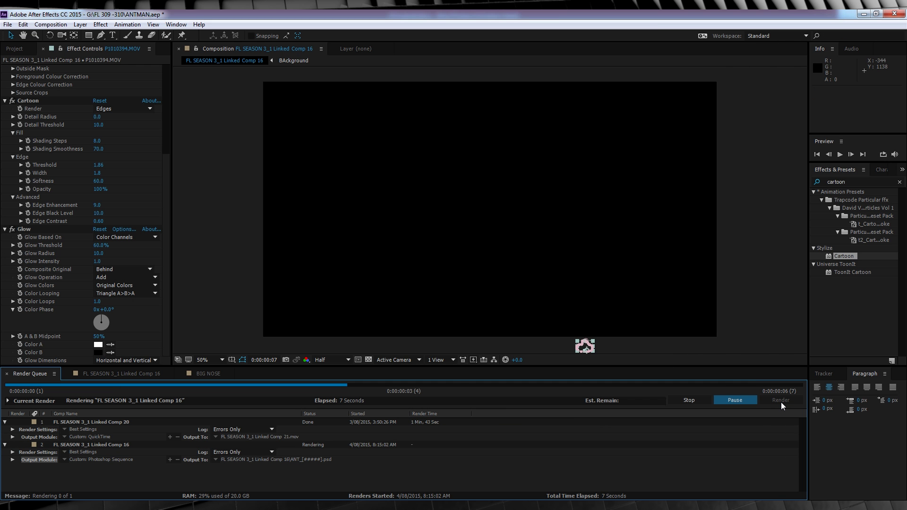
# Import ANT_00000.psd through ANT_00006.psd from the rendered folder as separate footage files, not as a sequence.
pyautogui.hotkey('ctrl', 'i')
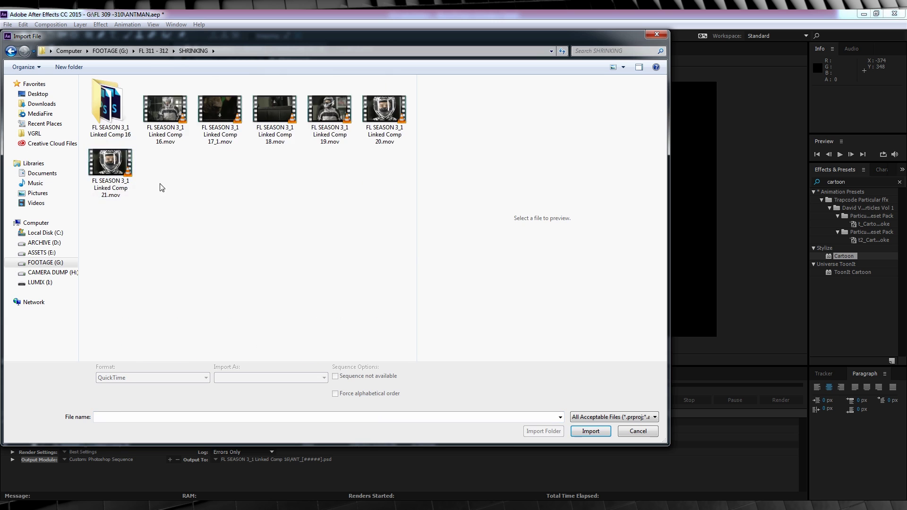
pyautogui.doubleClick(109, 106)
pyautogui.click(110, 104)
pyautogui.keyDown('shift'); pyautogui.click(110, 159); pyautogui.keyUp('shift')
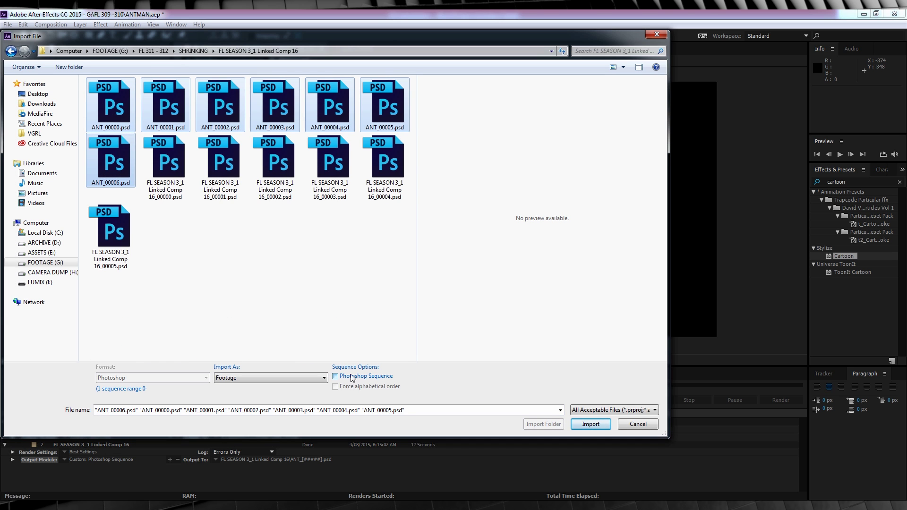
pyautogui.click(598, 427)
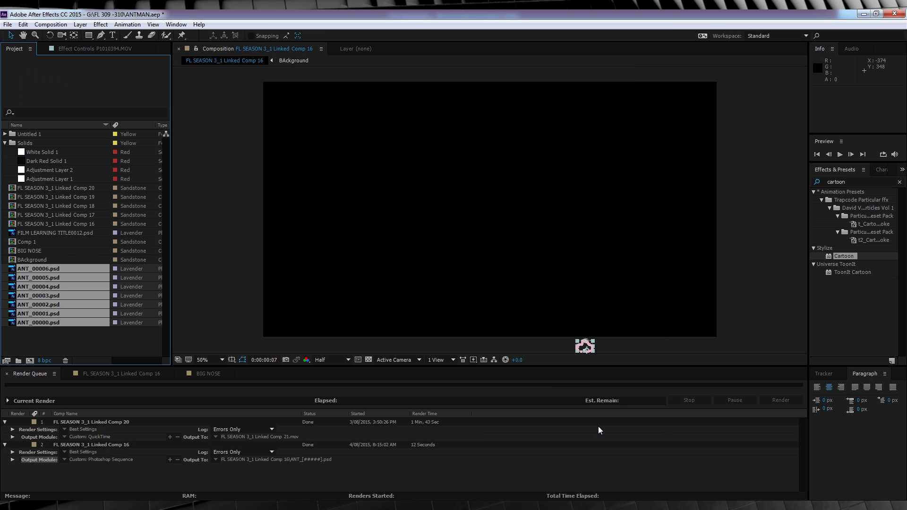
# Return to the FL SEASON 3_1 Linked Comp 16 timeline and hide the top P1010394.MOV layer.
pyautogui.click(102, 335)
pyautogui.click(123, 374)
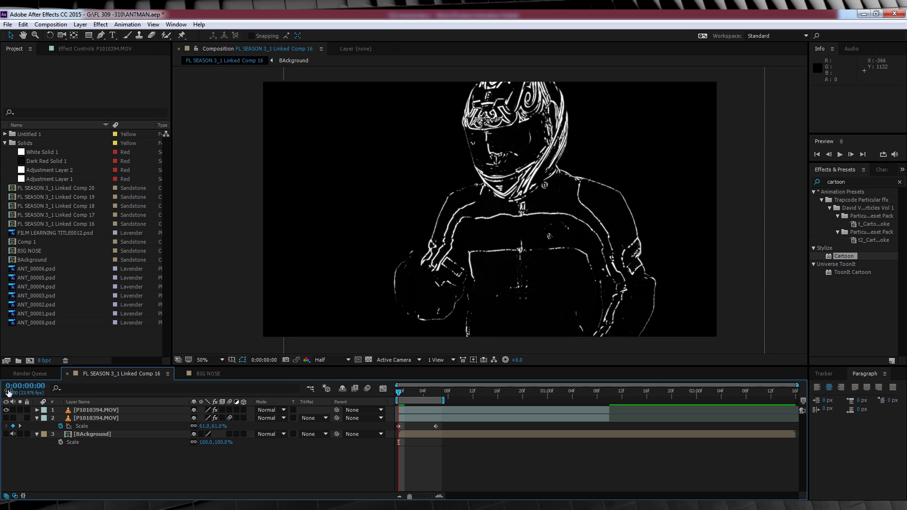
pyautogui.click(7, 411)
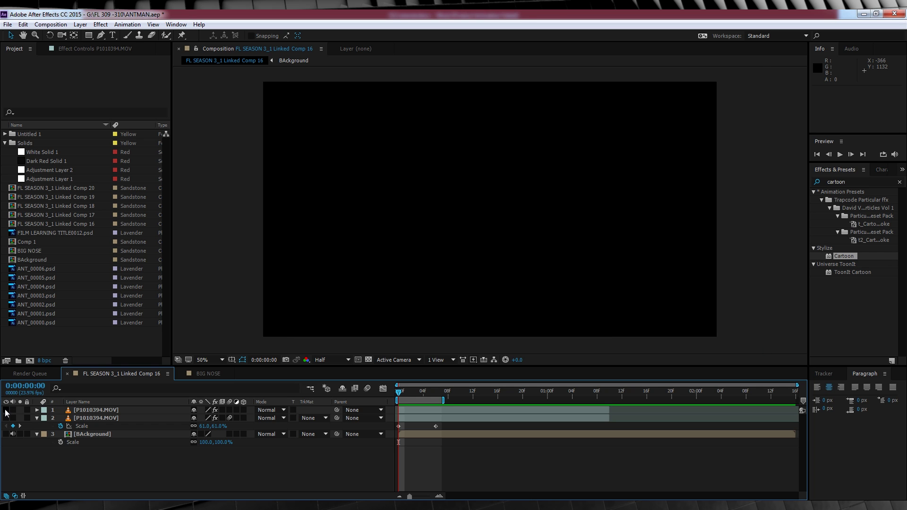
# Add ANT_00000.psd as the top layer of the composition and set its blending mode to Screen.
pyautogui.click(44, 323)
pyautogui.moveTo(48, 326); pyautogui.dragTo(107, 411)
pyautogui.click(268, 410)
pyautogui.click(307, 208)
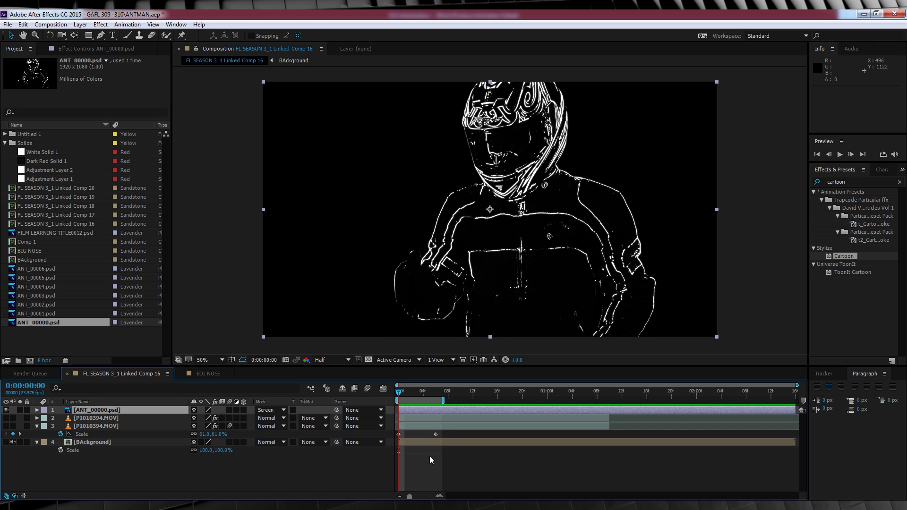
# Trim the ANT_00000.psd layer so it ends at frame 4.
pyautogui.moveTo(416, 494); pyautogui.dragTo(433, 493)
pyautogui.click(446, 393)
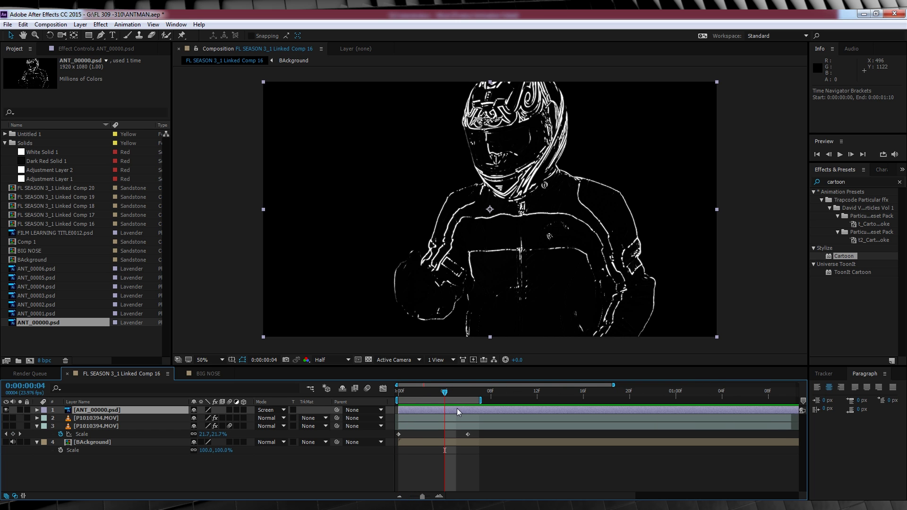
pyautogui.hotkey('alt', ']')
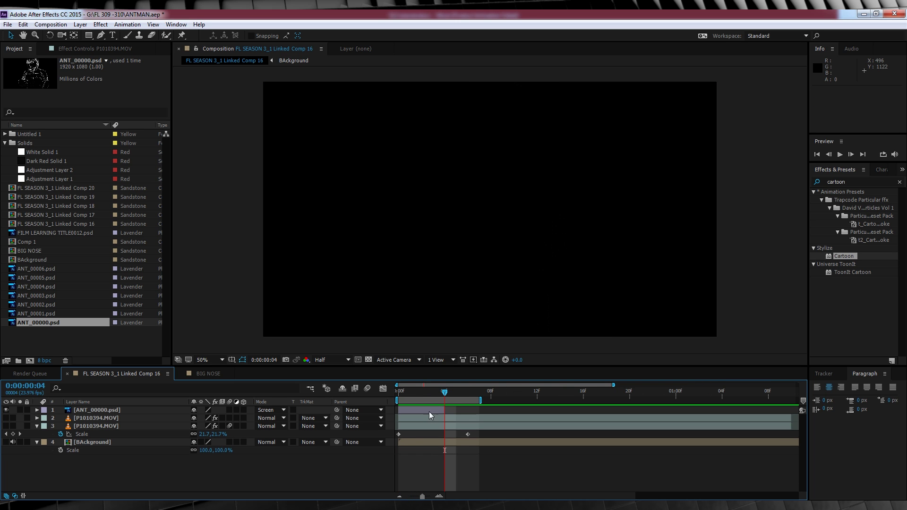
# Keyframe the scale of ANT_00000.psd from 100% at frame 0 to 120% at frame 4.
pyautogui.press('s')
pyautogui.click(403, 393)
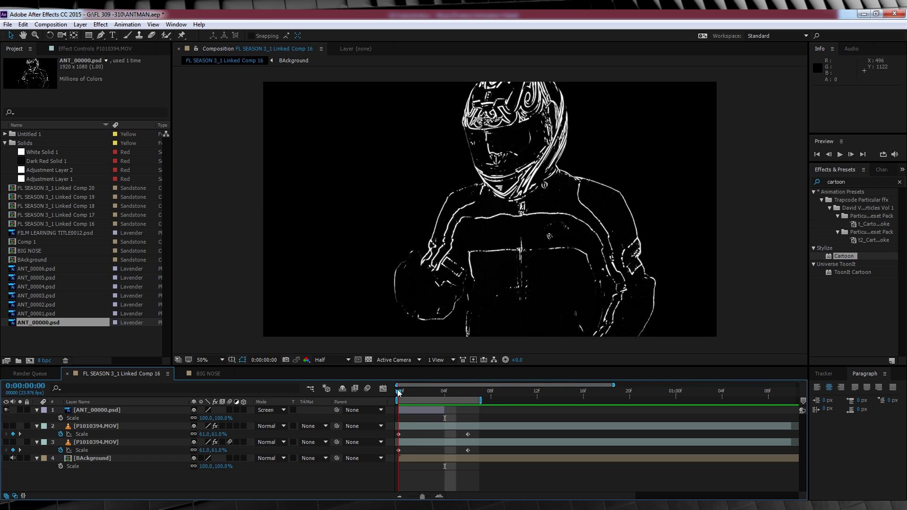
pyautogui.click(60, 418)
pyautogui.click(444, 399)
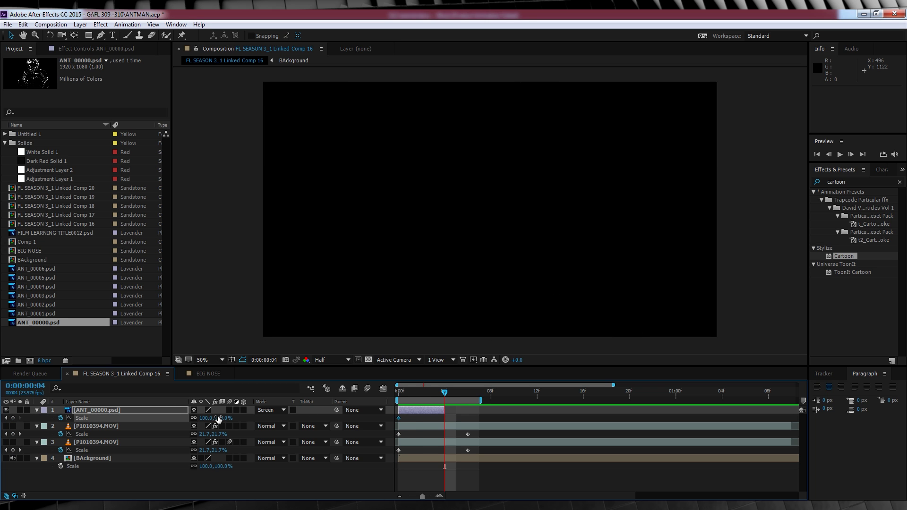
pyautogui.write('120')
pyautogui.press('Return')
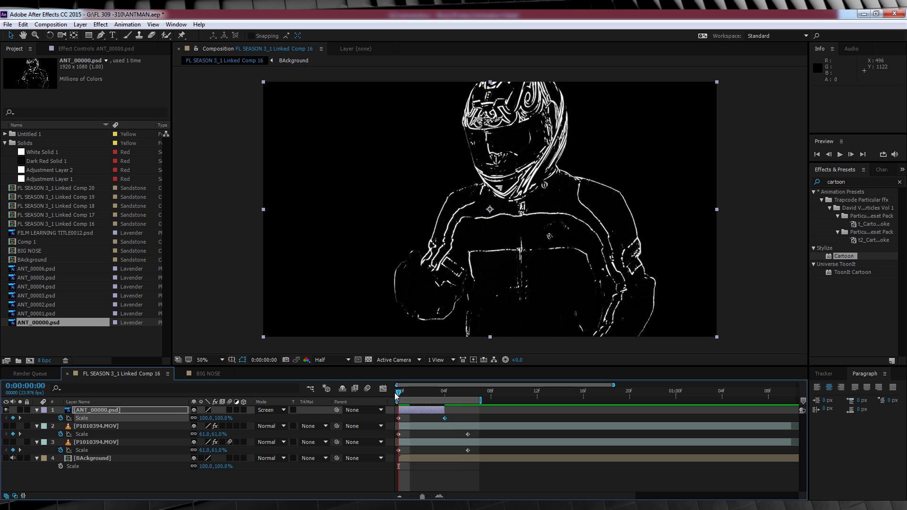
# Keyframe the opacity of ANT_00000.psd from 100% at frame 0 to 0% at frame 4.
pyautogui.press('t')
pyautogui.click(61, 418)
pyautogui.click(440, 392)
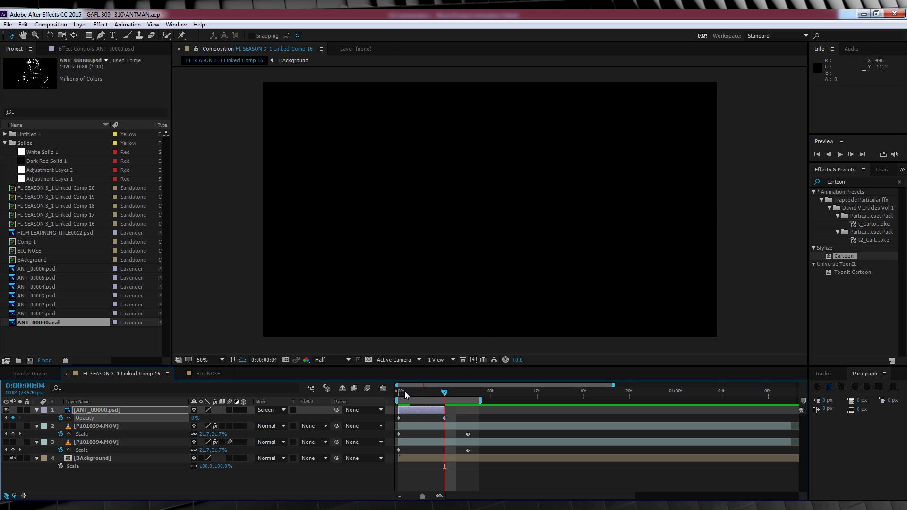
pyautogui.moveTo(398, 394)
pyautogui.mouseDown()
pyautogui.moveTo(433, 395)
pyautogui.moveTo(398, 392)
pyautogui.mouseUp()
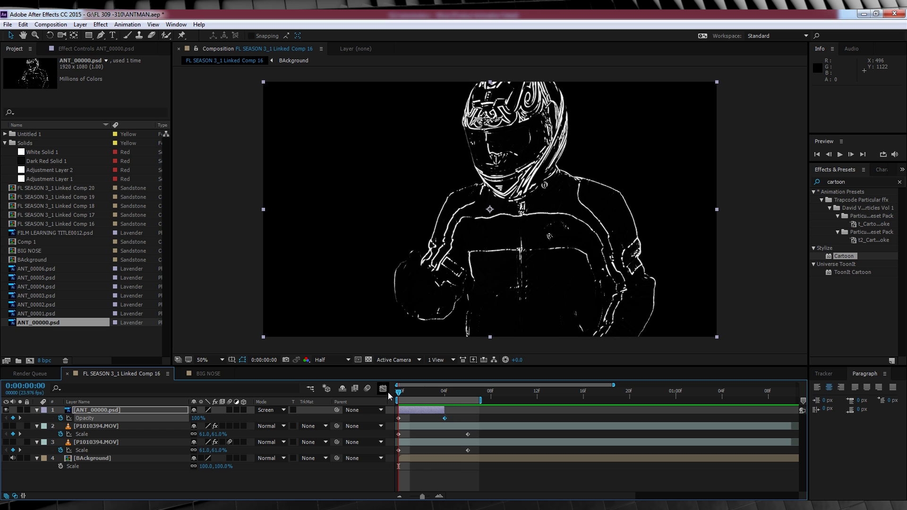
# Add ANT_00001.psd as the top layer from frame 1 to frame 5 and set its blending mode to Screen.
pyautogui.click(409, 393)
pyautogui.moveTo(38, 313); pyautogui.dragTo(458, 392)
pyautogui.hotkey('alt', ']')
pyautogui.click(271, 410)
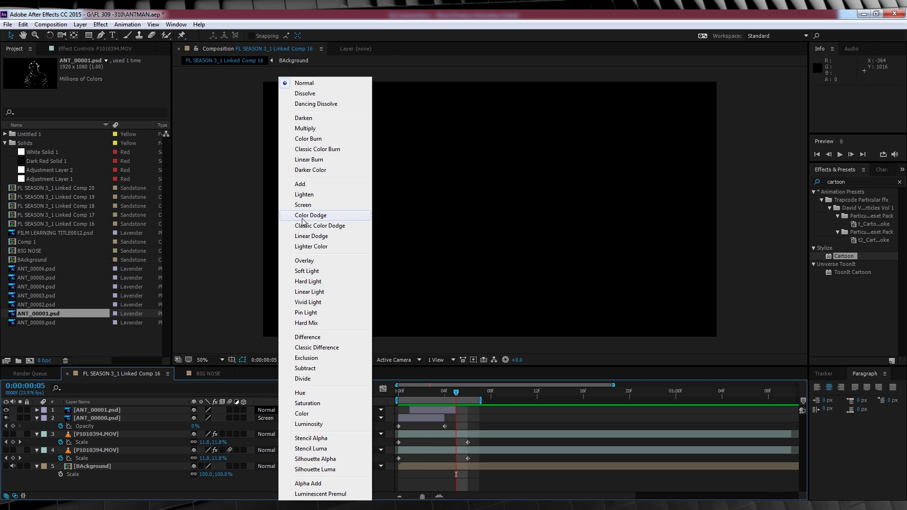
pyautogui.click(307, 207)
# Keyframe the scale of ANT_00001.psd from 100% at frame 1 to 120% at frame 5.
pyautogui.click(413, 393)
pyautogui.hotkey('alt', 'shift', 's')
pyautogui.press('pagedown')
pyautogui.press('pagedown')
pyautogui.press('pagedown')
pyautogui.press('pagedown')
pyautogui.click(220, 418)
# Keyframe the opacity of ANT_00001.psd from 100% at frame 1 to 0% at frame 5.
pyautogui.hotkey('alt', 'shift', 't')
pyautogui.click(195, 418)
pyautogui.write('00')
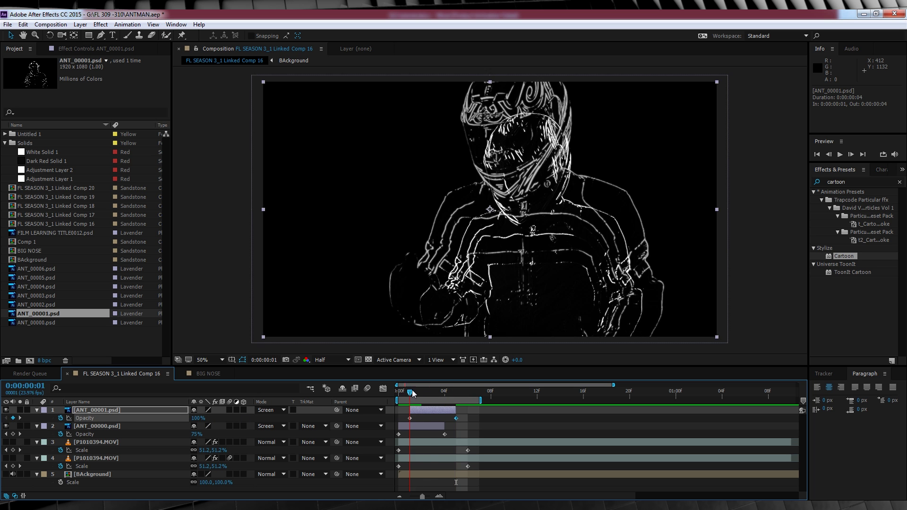
# Add ANT_00002.psd as the top layer from frame 2 and keyframe its scale to grow by frame 6.
pyautogui.moveTo(37, 305); pyautogui.dragTo(422, 410)
pyautogui.click(449, 393)
pyautogui.press('pageup')
pyautogui.press('pageup')
pyautogui.hotkey('alt', 'shift', 's')
pyautogui.press('pagedown')
pyautogui.press('pagedown')
pyautogui.press('pagedown')
pyautogui.press('pagedown')
pyautogui.moveTo(218, 418); pyautogui.dragTo(228, 418)
# Keyframe the opacity of ANT_00002.psd from 100% at frame 2 to 0% at frame 6.
pyautogui.press('pageup')
pyautogui.press('pageup')
pyautogui.press('pageup')
pyautogui.press('pageup')
pyautogui.hotkey('alt', 'shift', 't')
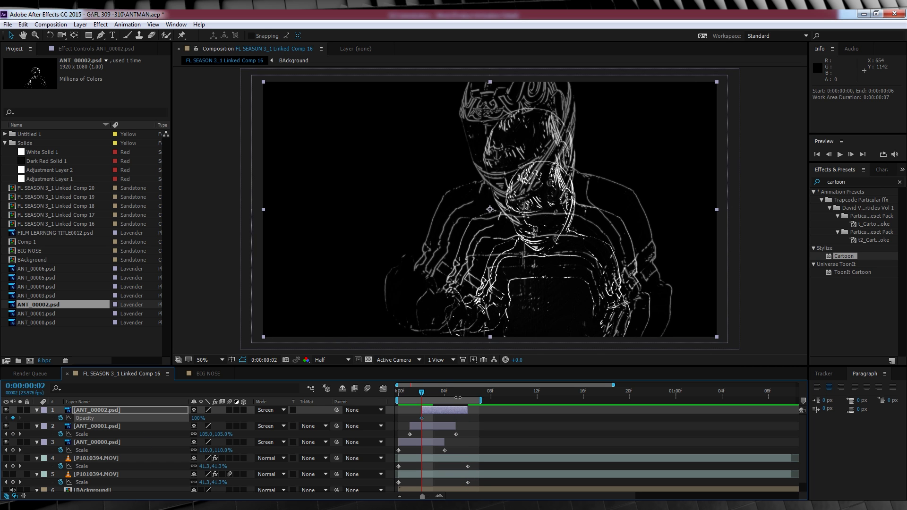
pyautogui.press('pagedown')
pyautogui.press('pagedown')
pyautogui.press('pagedown')
pyautogui.press('pagedown')
# Add ANT_00003.psd as the top layer starting at frame 3 and cut it off at frame 7.
pyautogui.moveTo(36, 295); pyautogui.dragTo(433, 409)
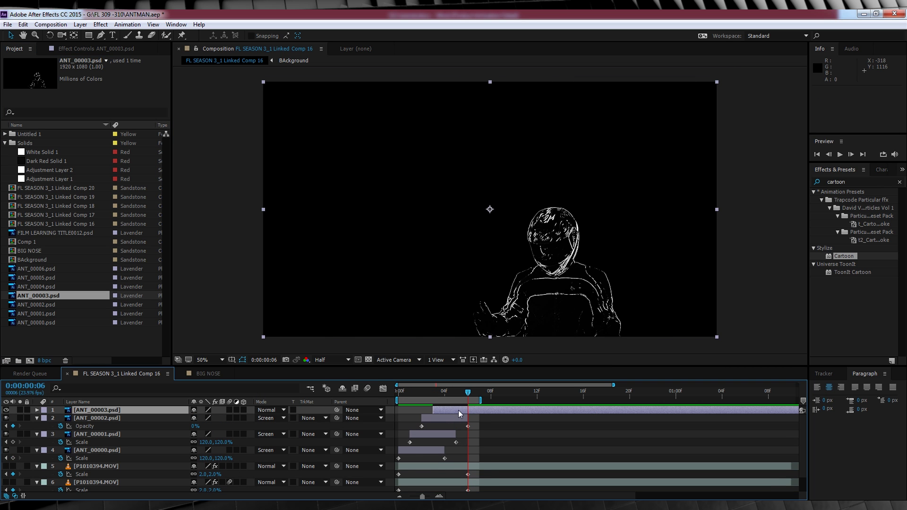
pyautogui.press('pagedown')
pyautogui.hotkey('ctrl', 'shift', 'd')
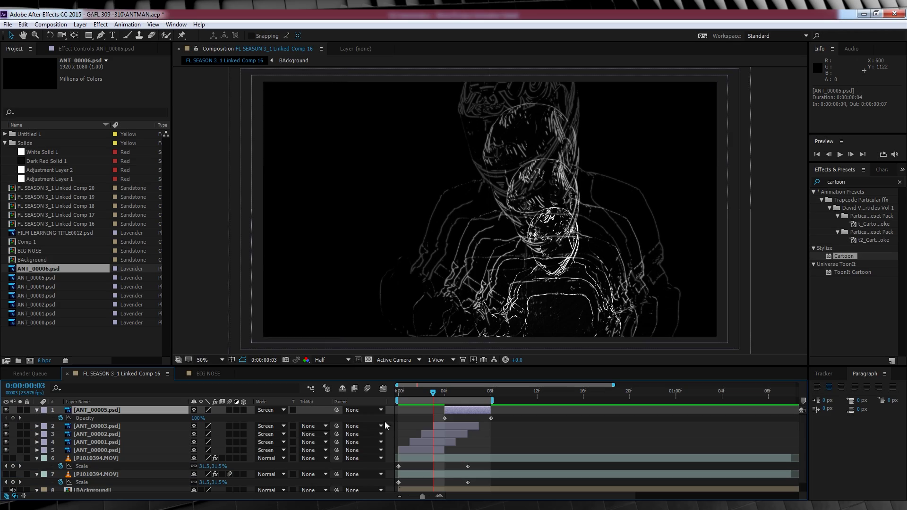
# Pre-compose all five ANT still layers into a composition named OUTLINE without opening it.
pyautogui.click(103, 449)
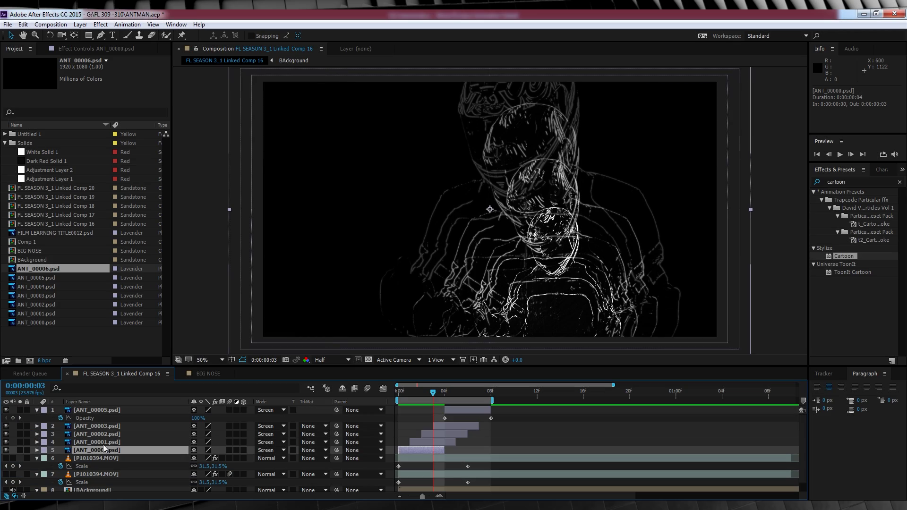
pyautogui.keyDown('shift'); pyautogui.click(103, 410); pyautogui.keyUp('shift')
pyautogui.rightClick(102, 411)
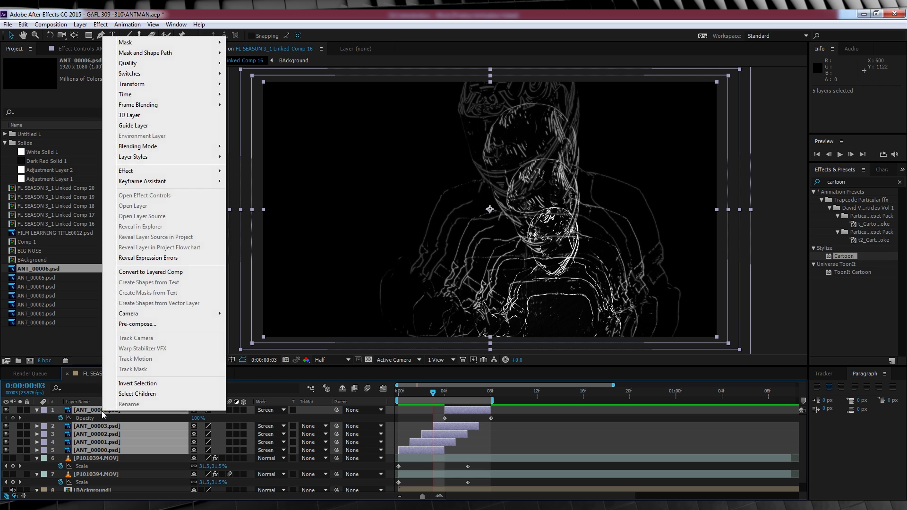
pyautogui.click(142, 325)
pyautogui.click(374, 295)
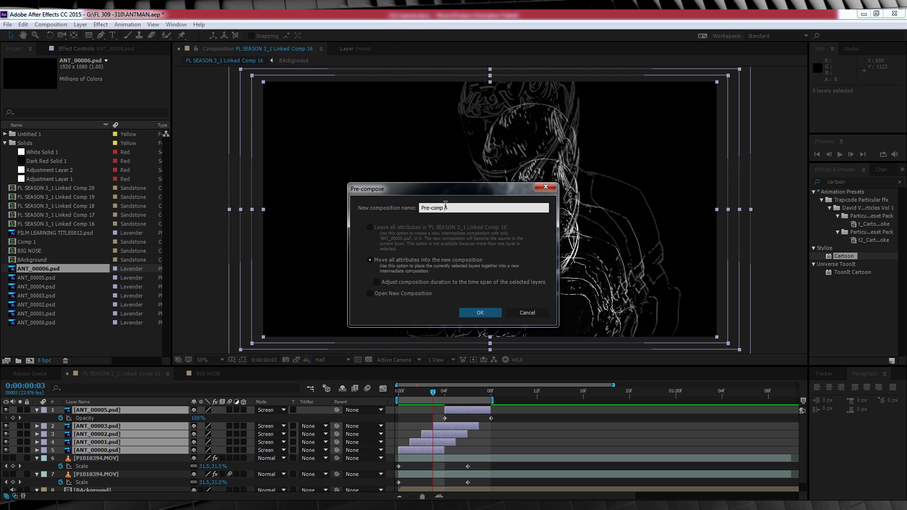
pyautogui.press('Return')
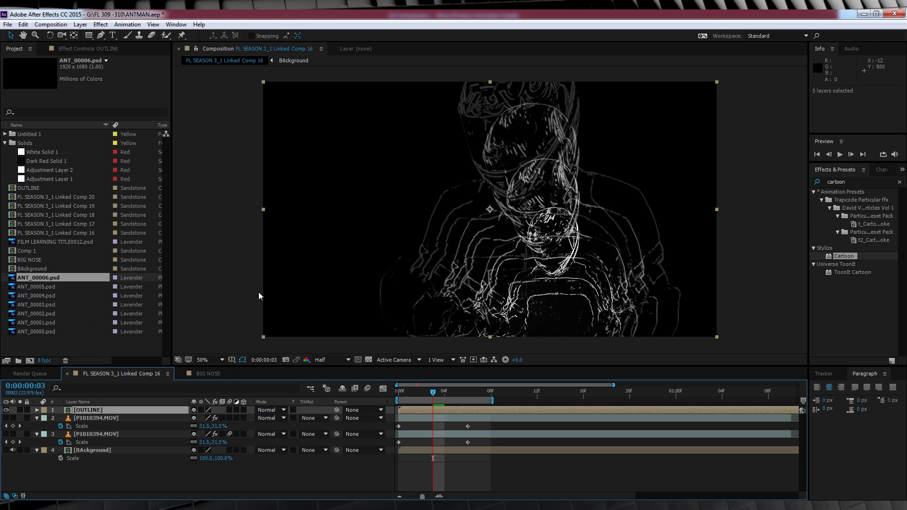
# Set the OUTLINE layer's blending mode to Screen and apply the Turbulent Displace effect to it.
pyautogui.click(268, 410)
pyautogui.click(290, 216)
pyautogui.click(94, 411)
pyautogui.click(98, 25)
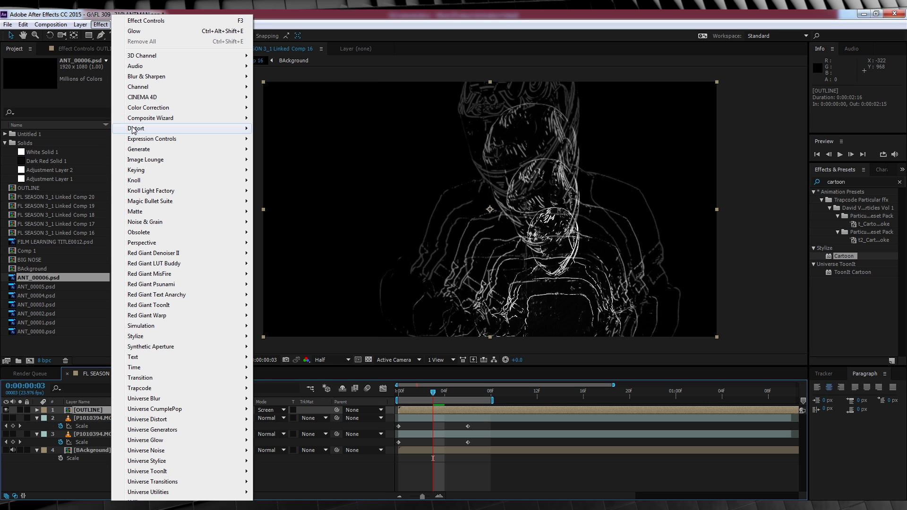
pyautogui.moveTo(146, 130)
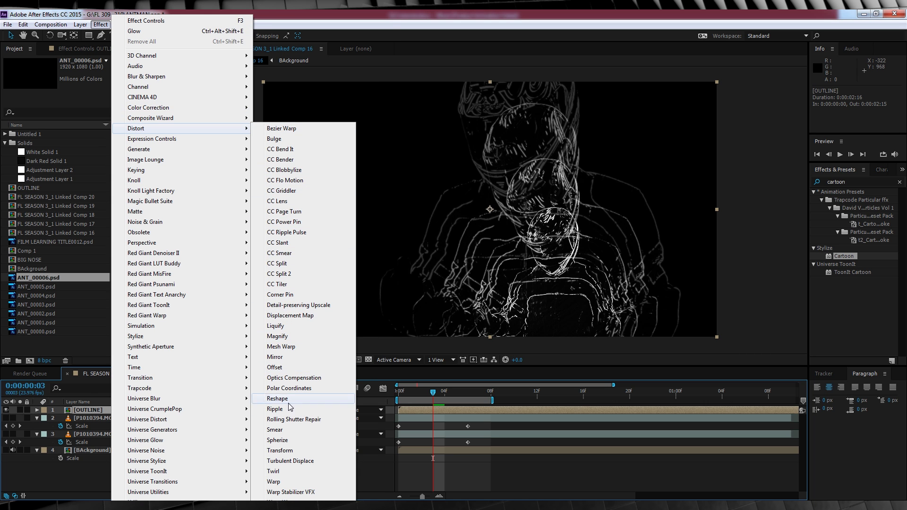
pyautogui.click(291, 461)
# Set Turbulent Displace on OUTLINE to Twist displacement with an amount of 25 and a size of 10.
pyautogui.click(113, 76)
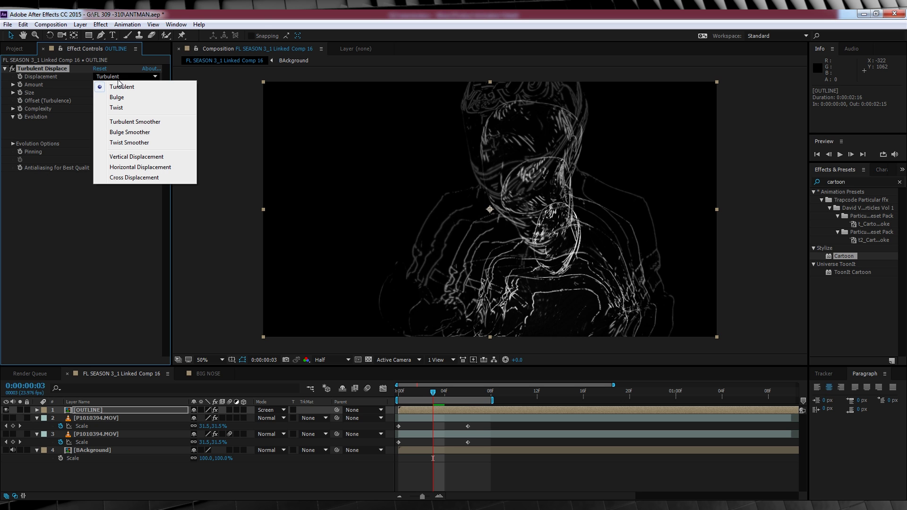
pyautogui.click(122, 108)
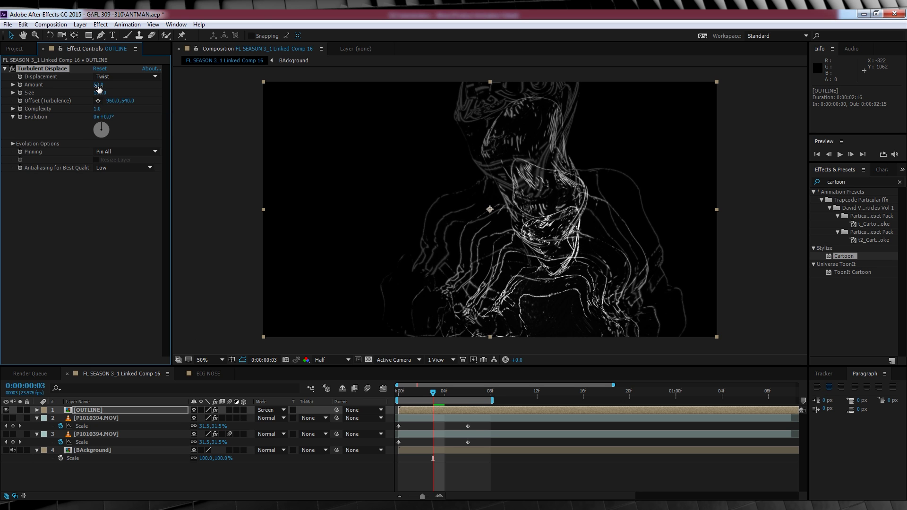
pyautogui.write('25')
pyautogui.press('Return')
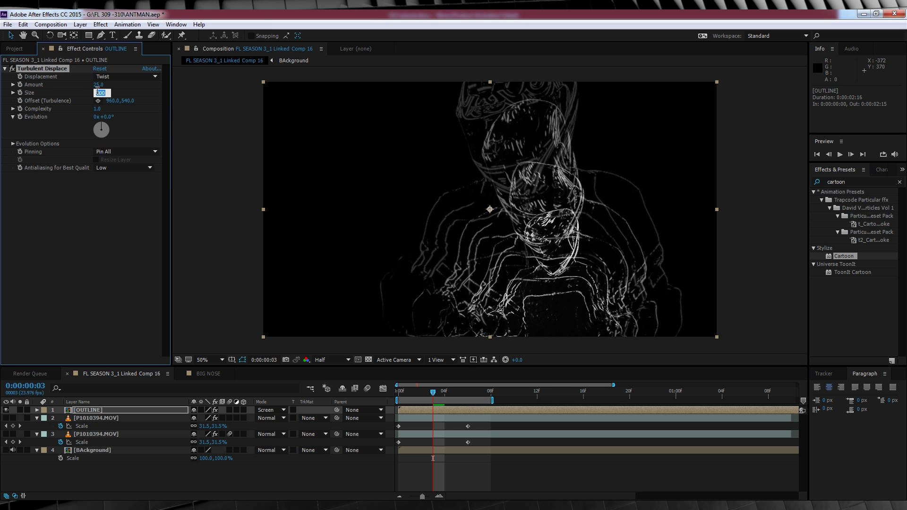
pyautogui.write('50')
pyautogui.press('Return')
# Animate the Turbulent Displace evolution on OUTLINE with keyframes at frame 0 and 0:00:01:10.
pyautogui.click(400, 392)
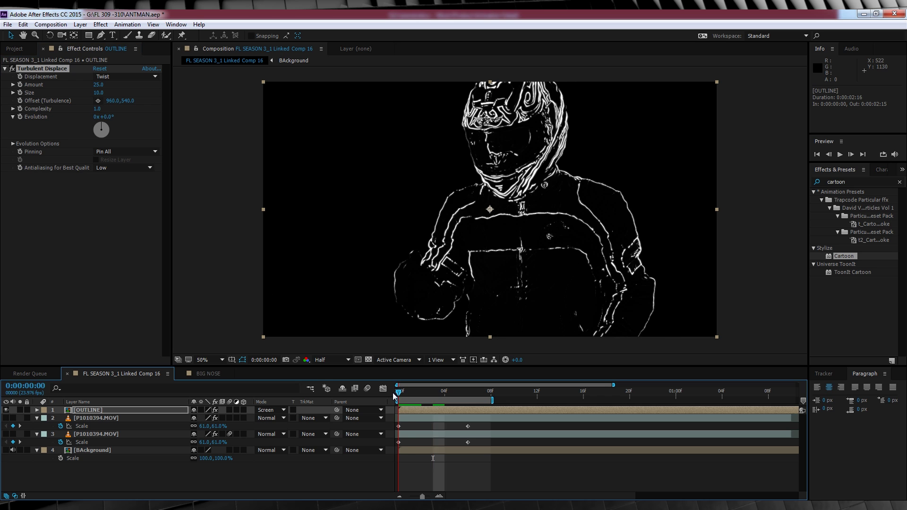
pyautogui.click(790, 396)
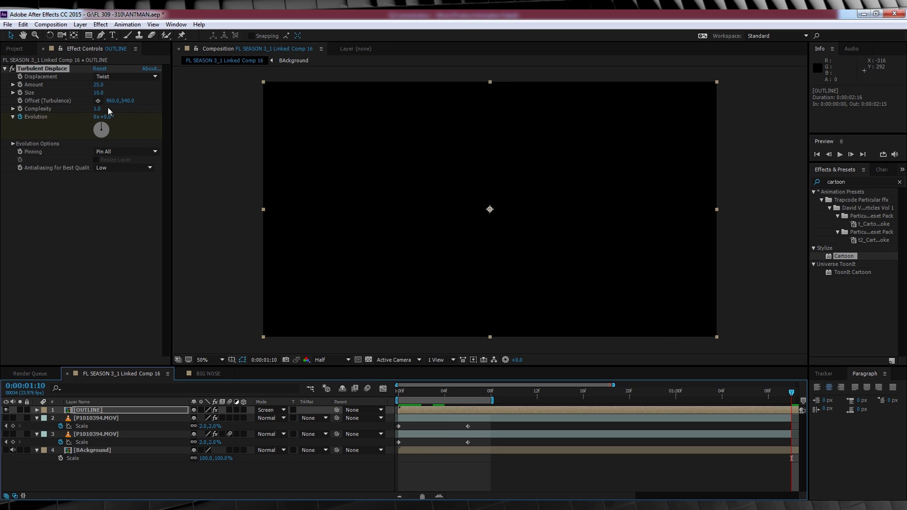
pyautogui.moveTo(95, 118); pyautogui.dragTo(96, 121)
pyautogui.click(400, 392)
# Add Directional Blur to OUTLINE with a direction of -21° and a blur length of 12.
pyautogui.click(101, 25)
pyautogui.moveTo(156, 73)
pyautogui.click(308, 170)
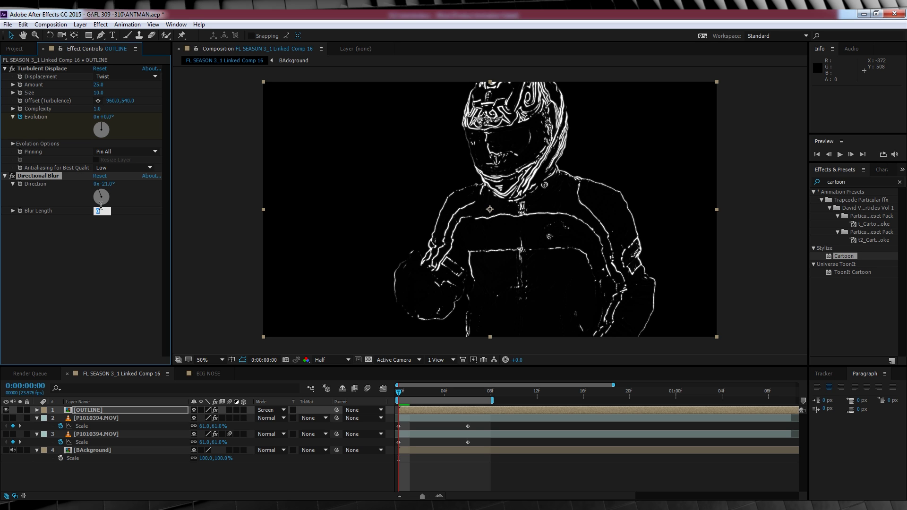
pyautogui.press('Return')
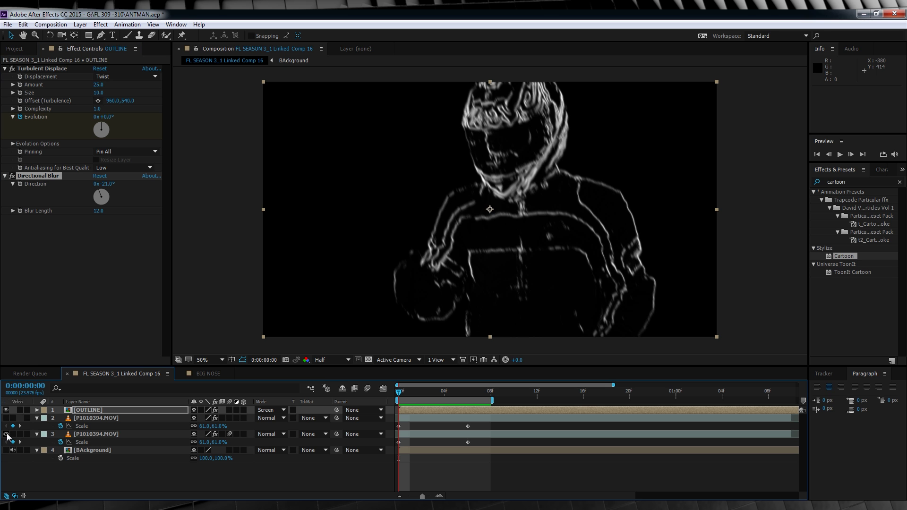
# Show the lower P1010394.MOV and BAckground layers, enable motion blur for the composition, and preview the shrinking effect.
pyautogui.click(6, 435)
pyautogui.click(6, 450)
pyautogui.click(367, 389)
pyautogui.press('space')
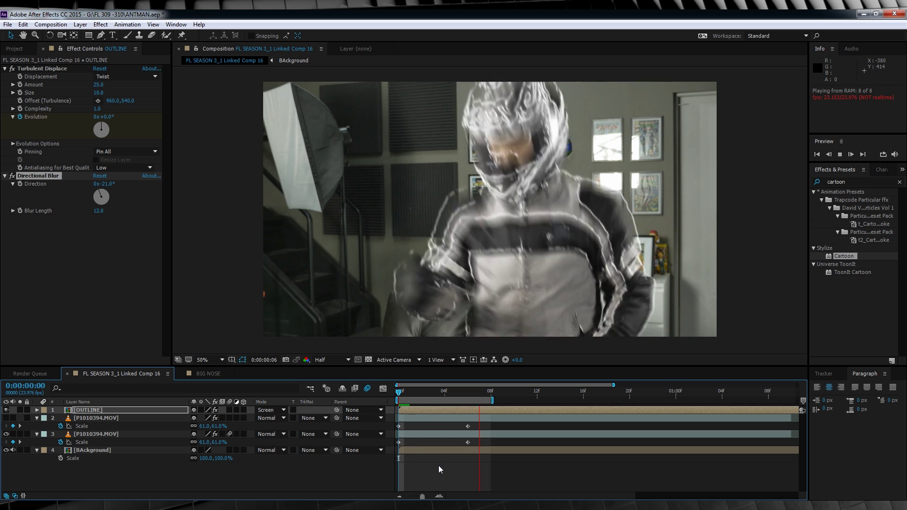
# Scrub through the 312TEASER.mp4 footage around 12 seconds to examine the finished shrinking shot.
pyautogui.click(434, 50)
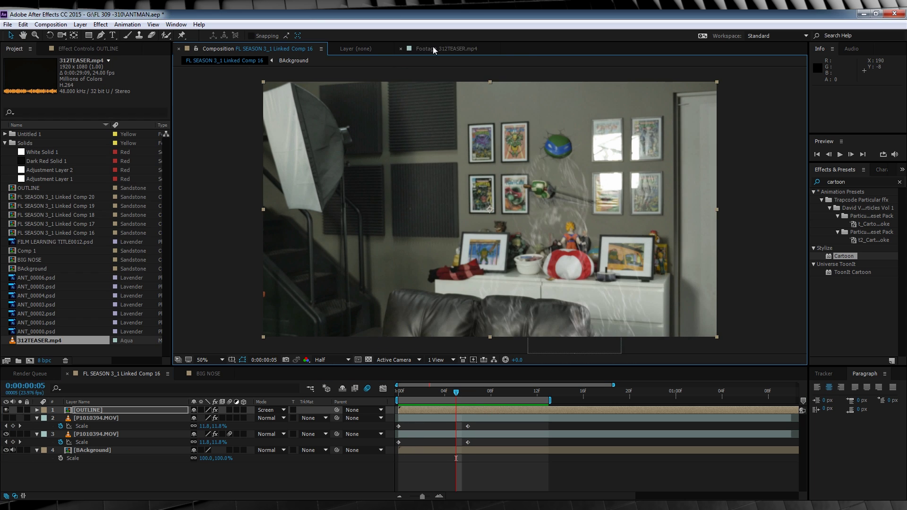
pyautogui.click(433, 49)
pyautogui.moveTo(420, 341)
pyautogui.mouseDown()
pyautogui.moveTo(456, 341)
pyautogui.moveTo(435, 341)
pyautogui.mouseUp()
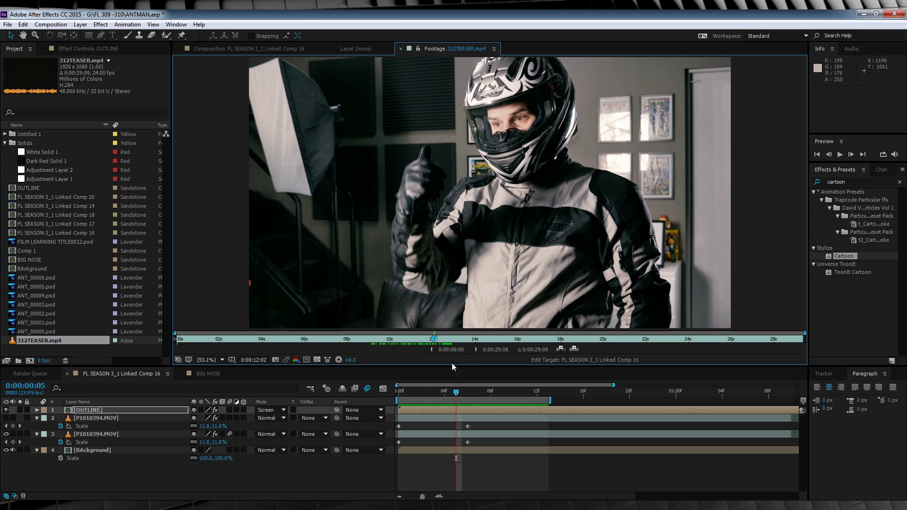
pyautogui.moveTo(437, 342); pyautogui.dragTo(445, 342)
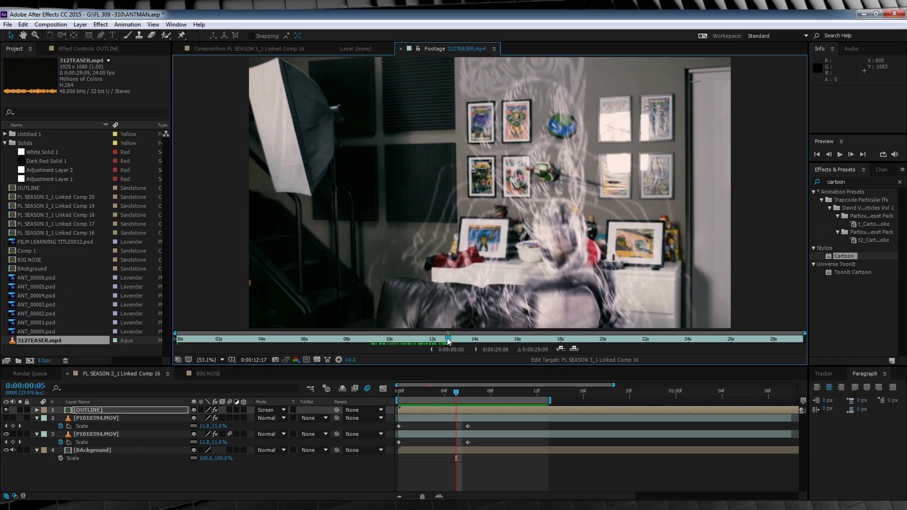
pyautogui.moveTo(440, 340)
pyautogui.mouseDown()
pyautogui.moveTo(453, 341)
pyautogui.moveTo(434, 341)
pyautogui.mouseUp()
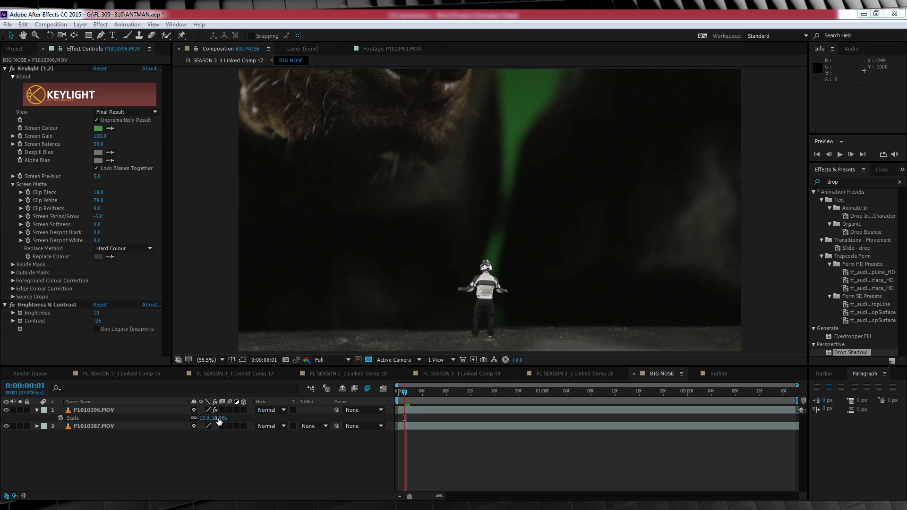
# Try a larger scale on the P1010396.MOV layer in BIG NOSE, and undo the change.
pyautogui.moveTo(218, 421); pyautogui.dragTo(237, 419)
pyautogui.hotkey('ctrl', 'z')
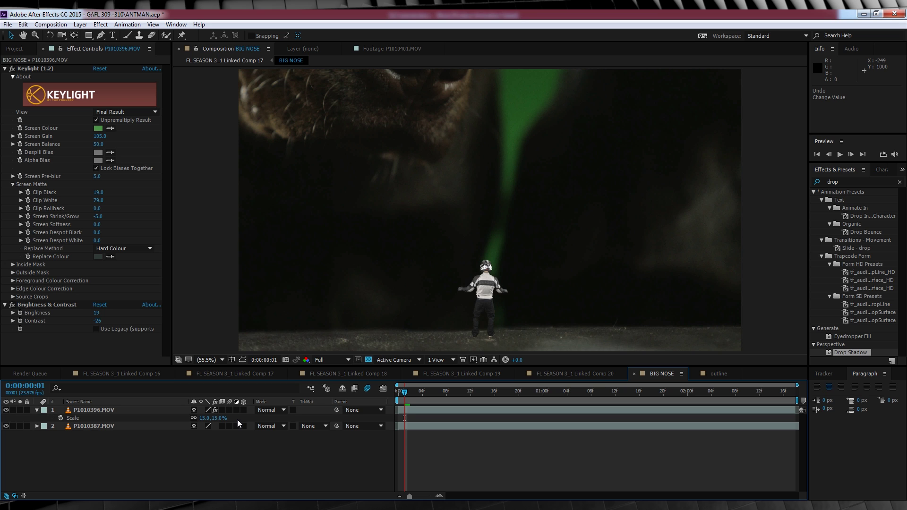
# Duplicate the P1010396.MOV layer in BIG NOSE and make the lower copy a 3D layer.
pyautogui.click(99, 411)
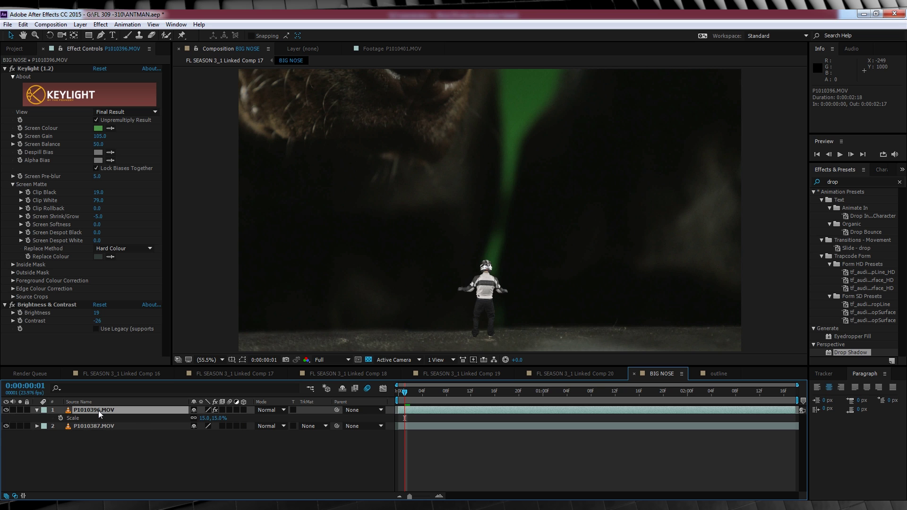
pyautogui.hotkey('ctrl', 'd')
pyautogui.click(99, 419)
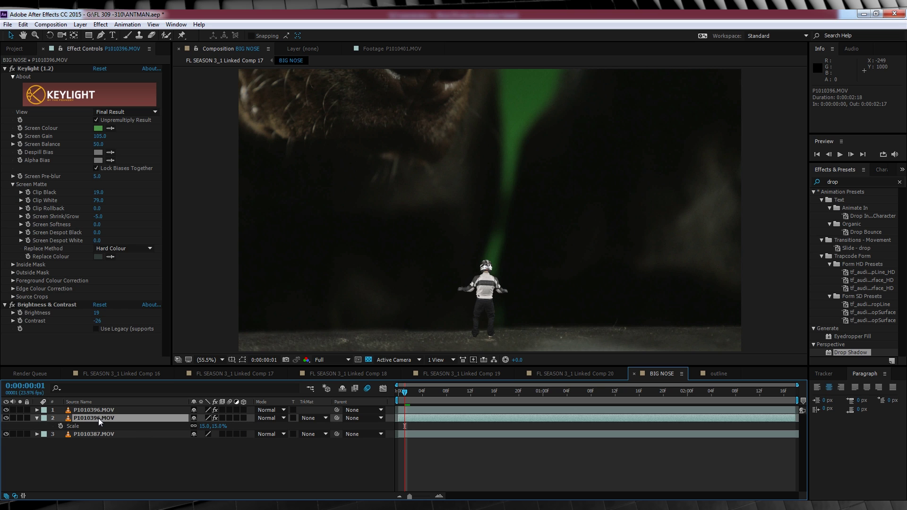
pyautogui.click(244, 418)
# Rotate the lower P1010396.MOV copy to X 51°, Y 18°, Z -213° and position it as a shadow at the figure's feet.
pyautogui.press('r')
pyautogui.moveTo(201, 451); pyautogui.dragTo(227, 434)
pyautogui.moveTo(504, 307); pyautogui.dragTo(498, 349)
pyautogui.click(204, 450)
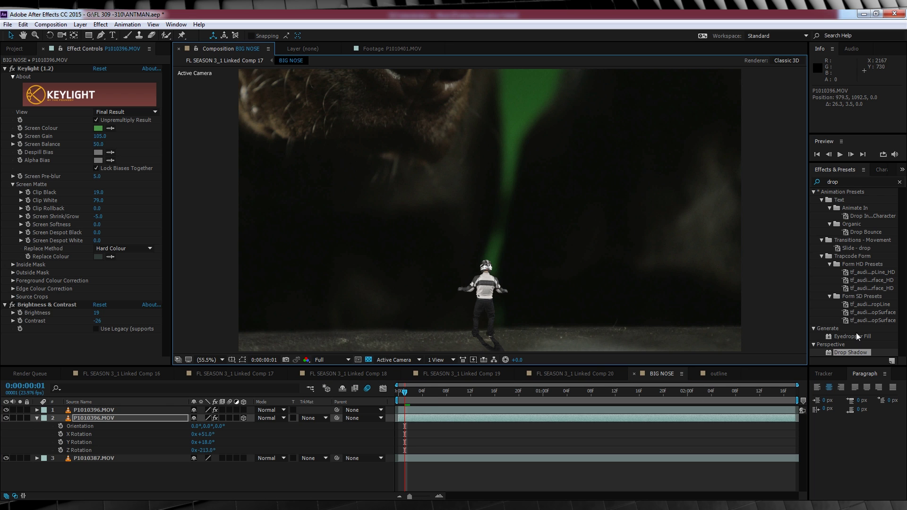
# Apply Drop Shadow to the lower P1010396.MOV copy with 38% opacity, 165 softness and Shadow Only, and preview the composition.
pyautogui.moveTo(850, 354); pyautogui.dragTo(132, 348)
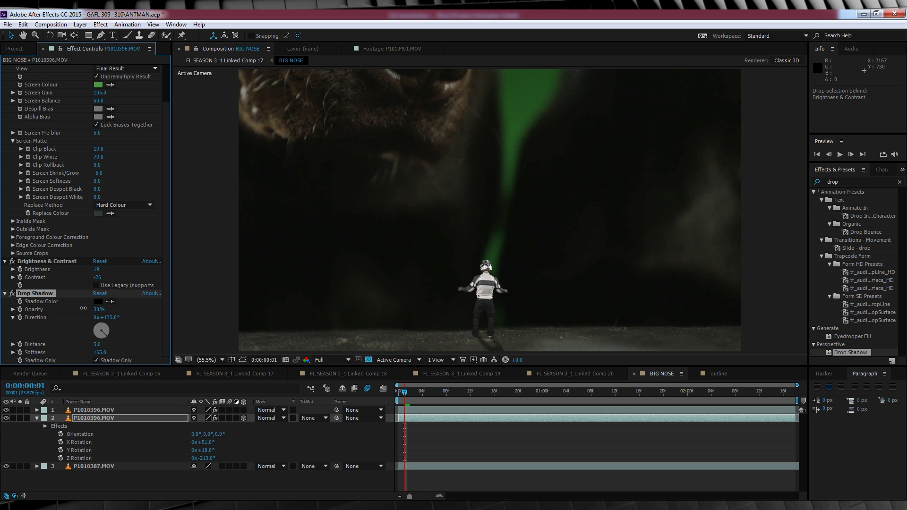
pyautogui.press('space')
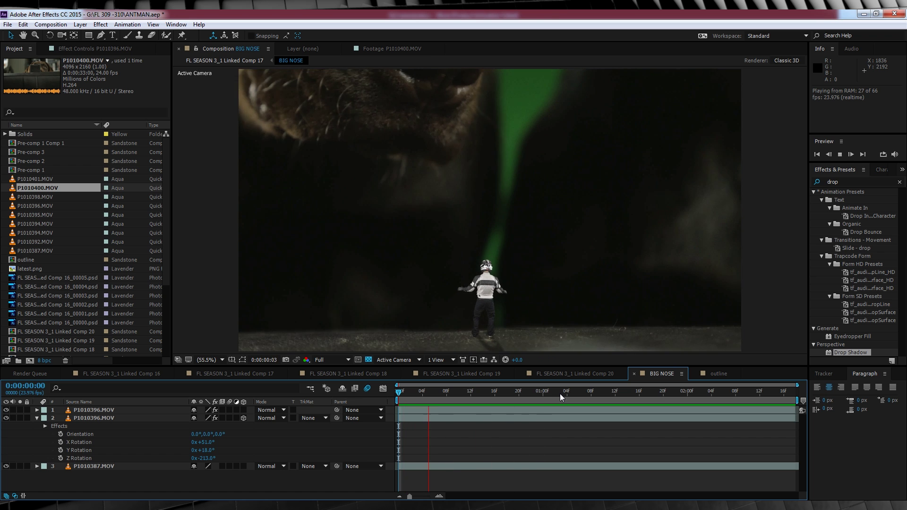
pyautogui.press('space')
# Scrub through the P1010400.MOV footage to examine the dog behind the couch and the foam block.
pyautogui.click(385, 49)
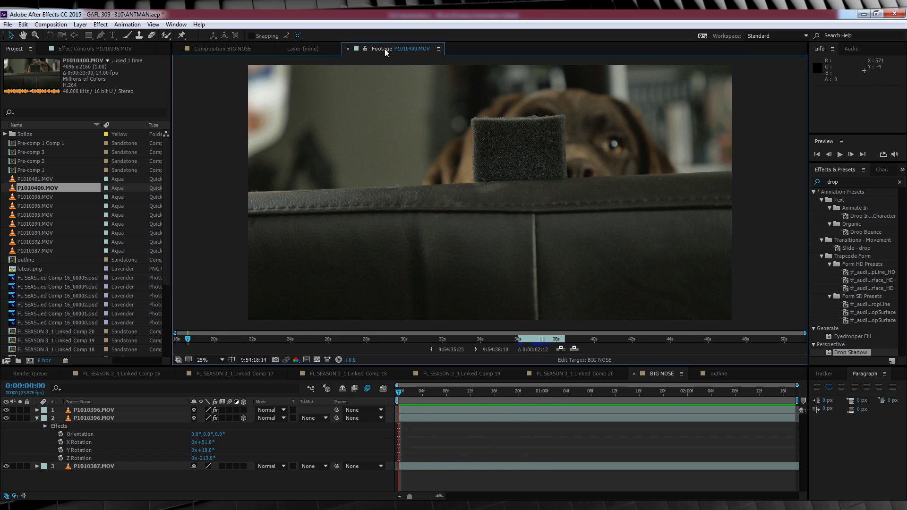
pyautogui.moveTo(185, 341); pyautogui.dragTo(201, 342)
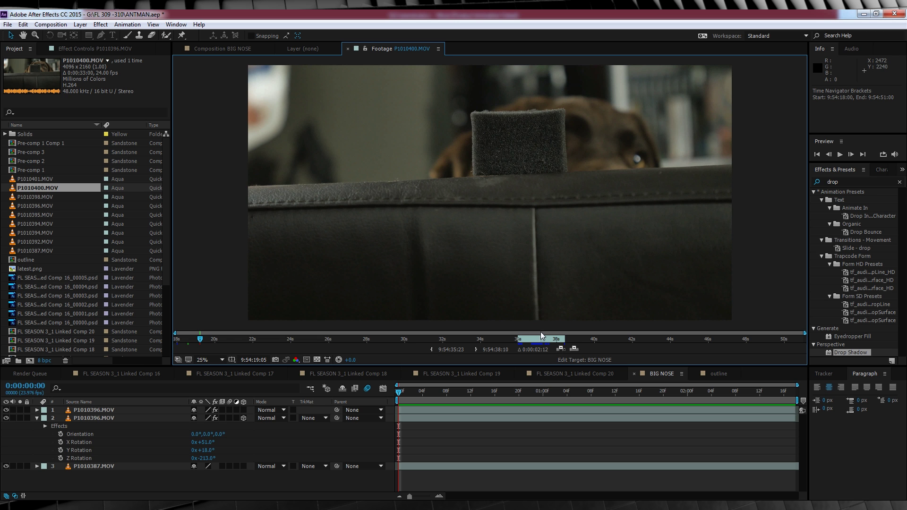
pyautogui.moveTo(204, 339); pyautogui.dragTo(301, 339)
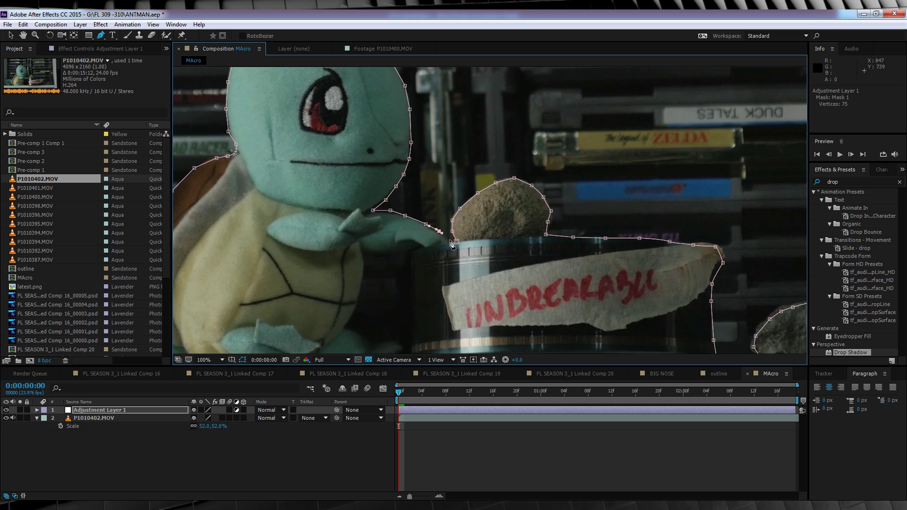
# Apply Camera Lens Blur to the adjustment layer masked around the turtle plush, rocks and jar in the MAcro composition.
pyautogui.click(101, 24)
pyautogui.click(283, 95)
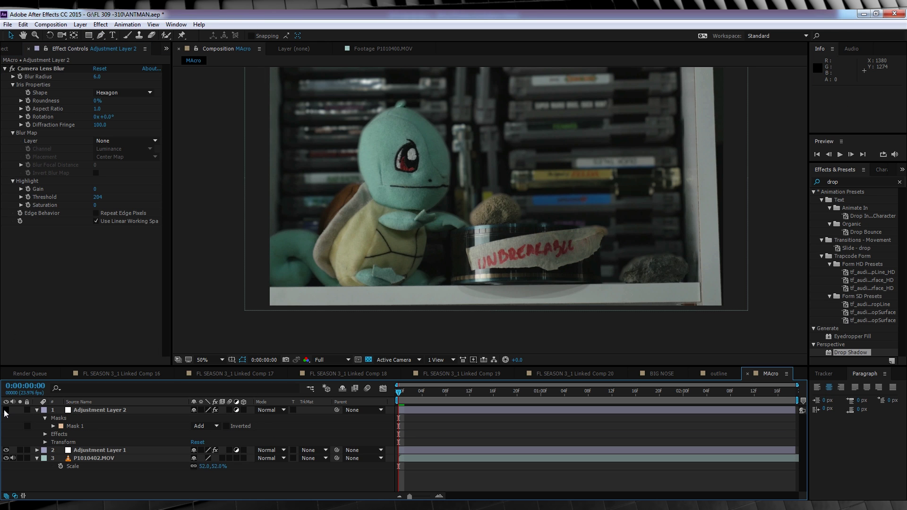